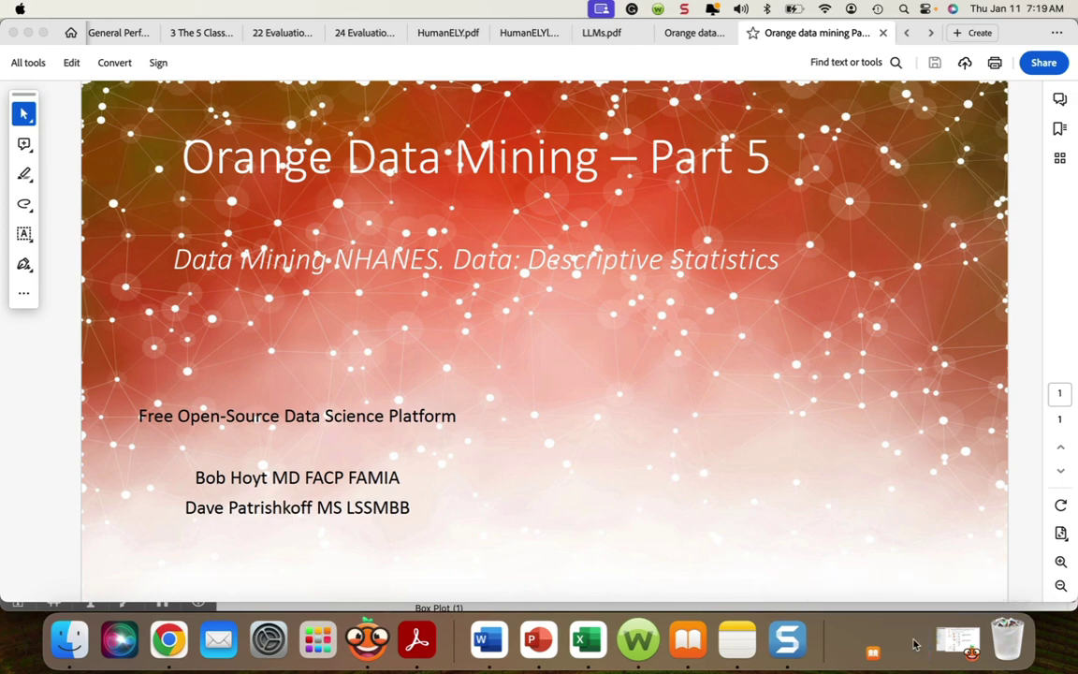
- Restore the NHANES Excel workbook and show the Codebook sheet from row 1, seqn through waist_cm
{"action": "left_click", "coordinate": [916, 643]}
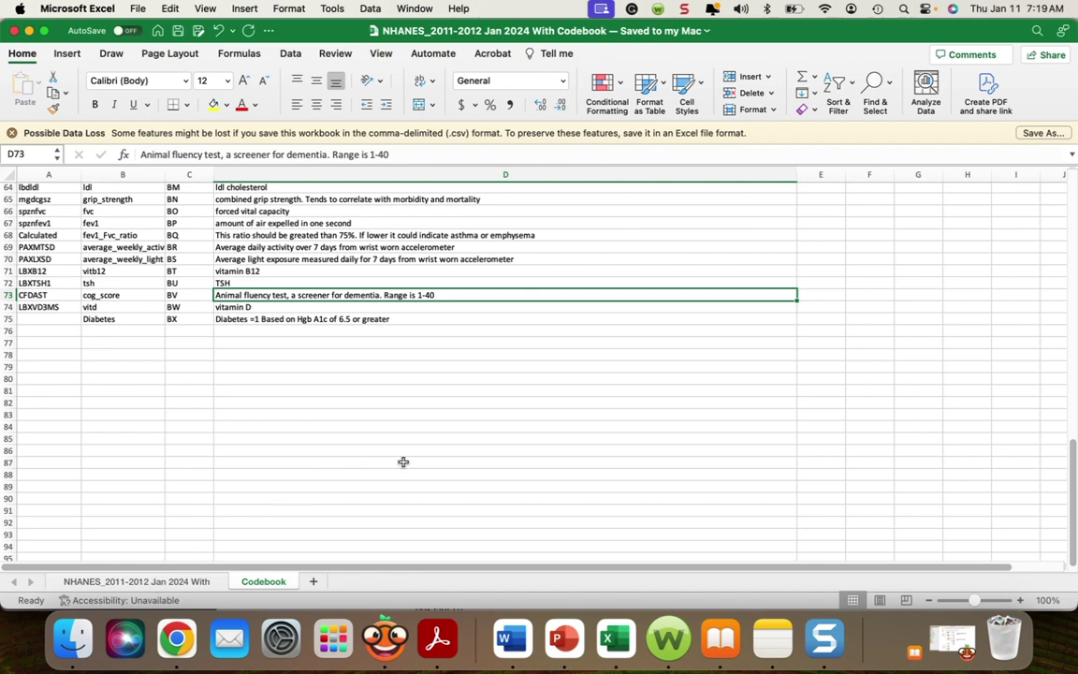
{"action": "scroll", "coordinate": [375, 440], "scroll_direction": "up", "scroll_amount": 3}
{"action": "scroll", "coordinate": [403, 462], "scroll_direction": "up", "scroll_amount": 5}
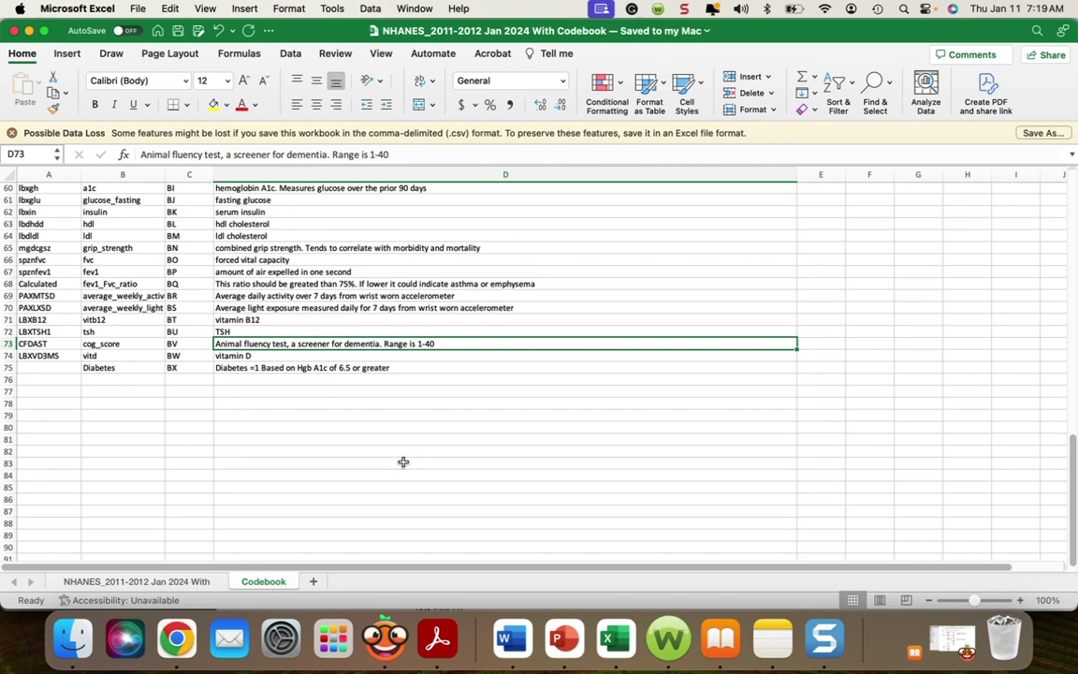
{"action": "scroll", "coordinate": [404, 462], "scroll_direction": "up", "scroll_amount": 15}
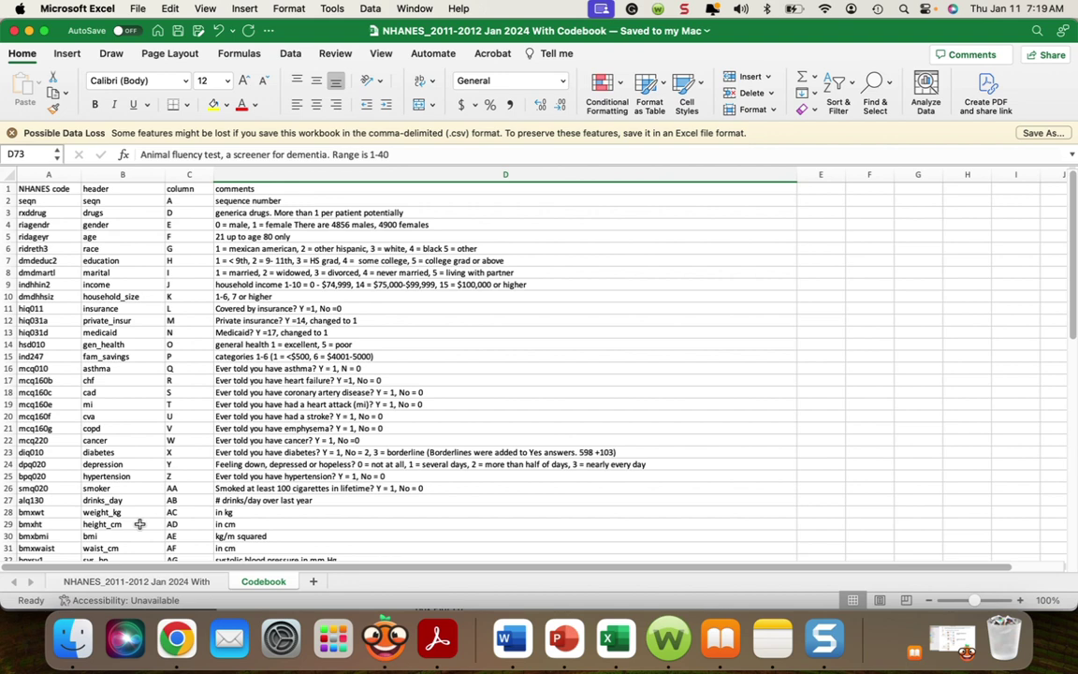
- Switch to the NHANES_2011-2012 data sheet and browse its columns from asthma and cancer to ldl_chol
{"action": "left_click", "coordinate": [139, 581]}
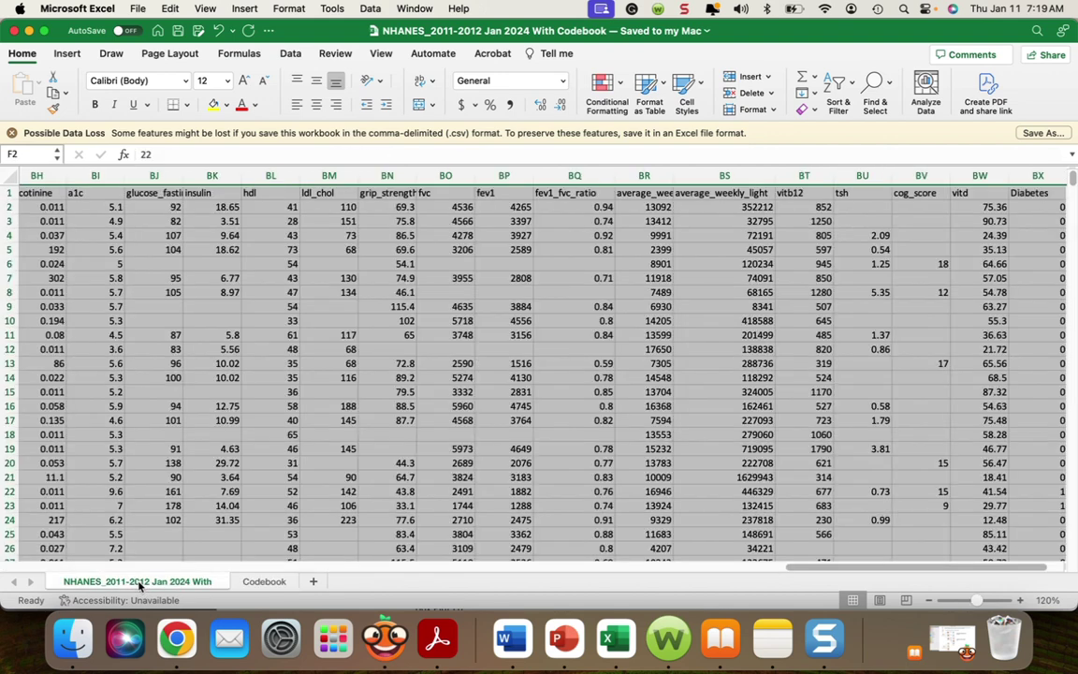
{"action": "left_click", "coordinate": [272, 159]}
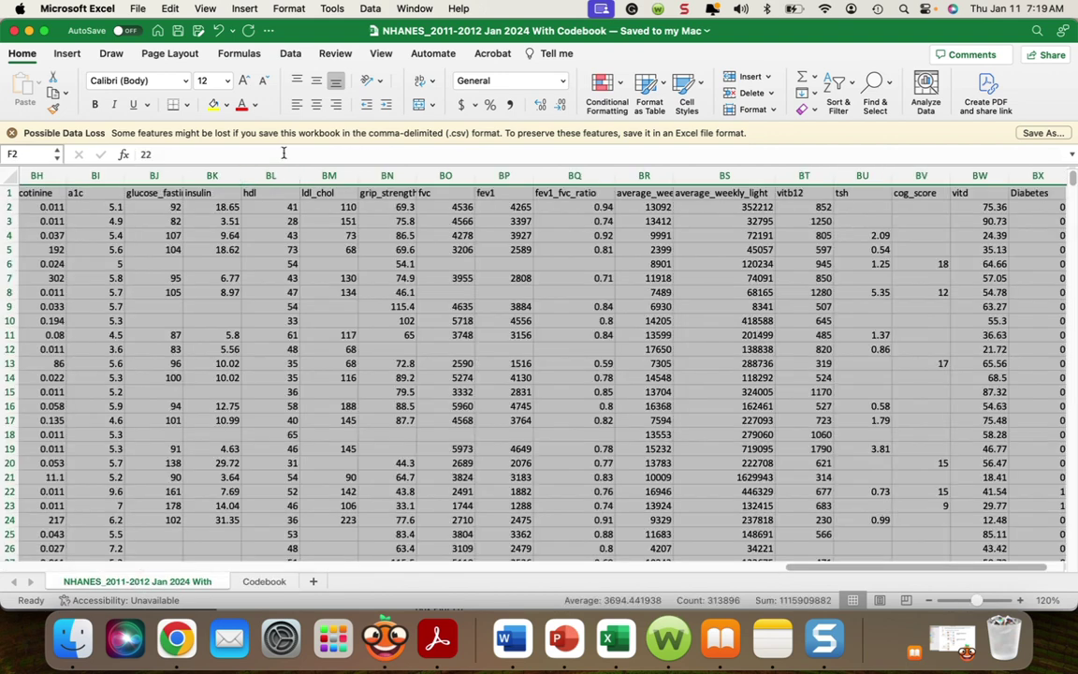
{"action": "left_click_drag", "start_coordinate": [286, 571], "coordinate": [129, 577]}
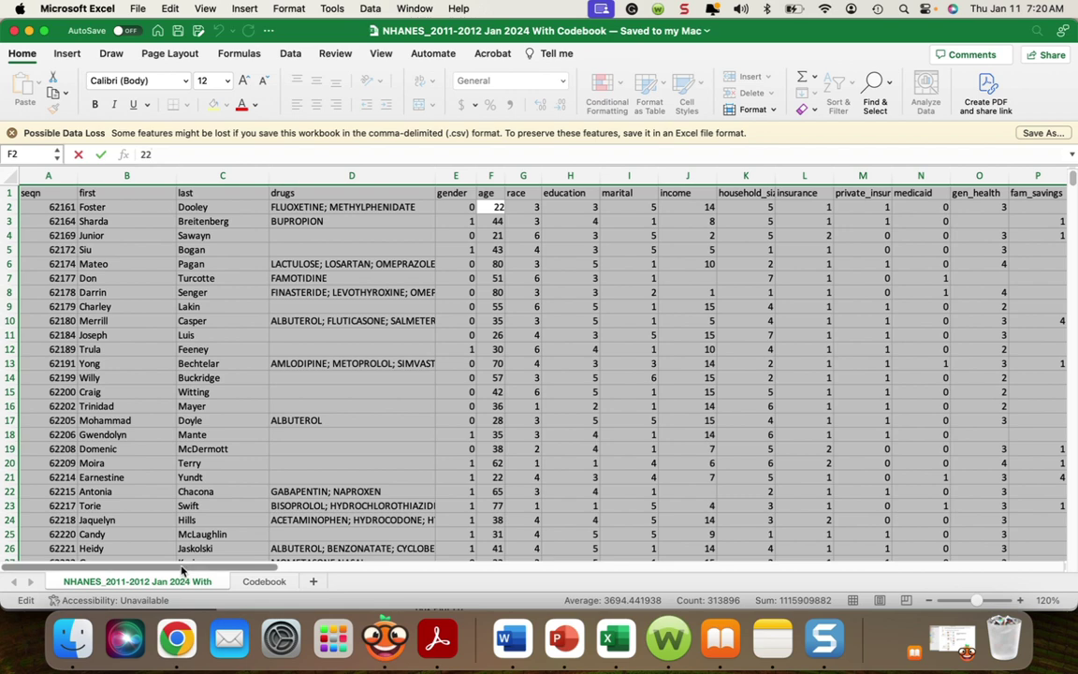
{"action": "left_click_drag", "start_coordinate": [183, 570], "coordinate": [400, 570]}
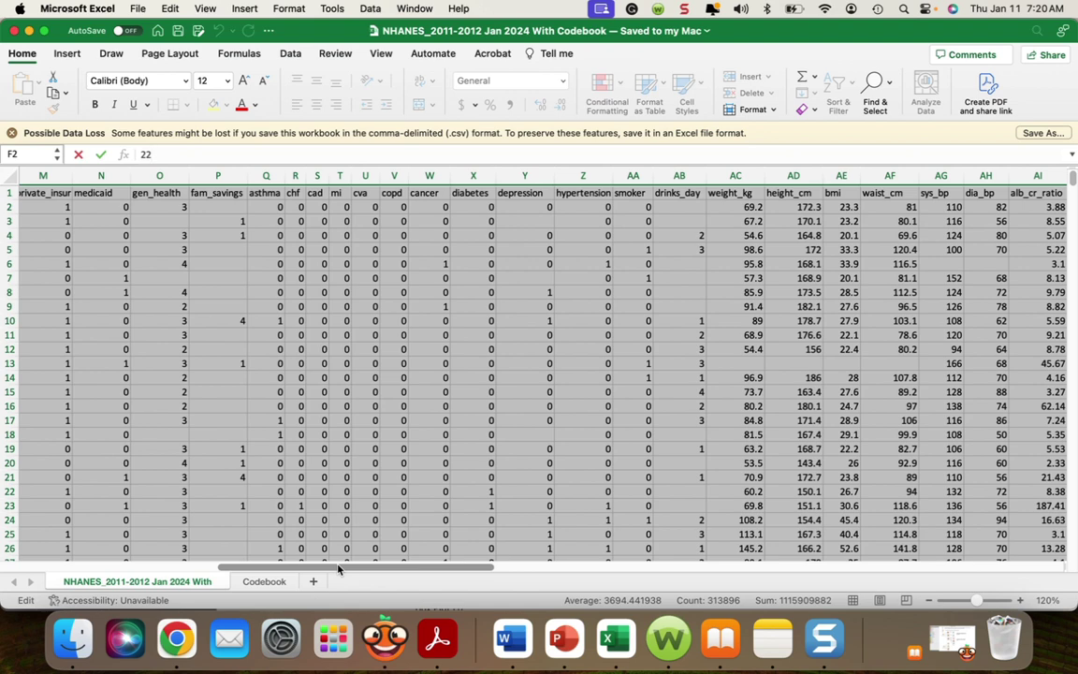
{"action": "left_click_drag", "start_coordinate": [338, 569], "coordinate": [393, 566]}
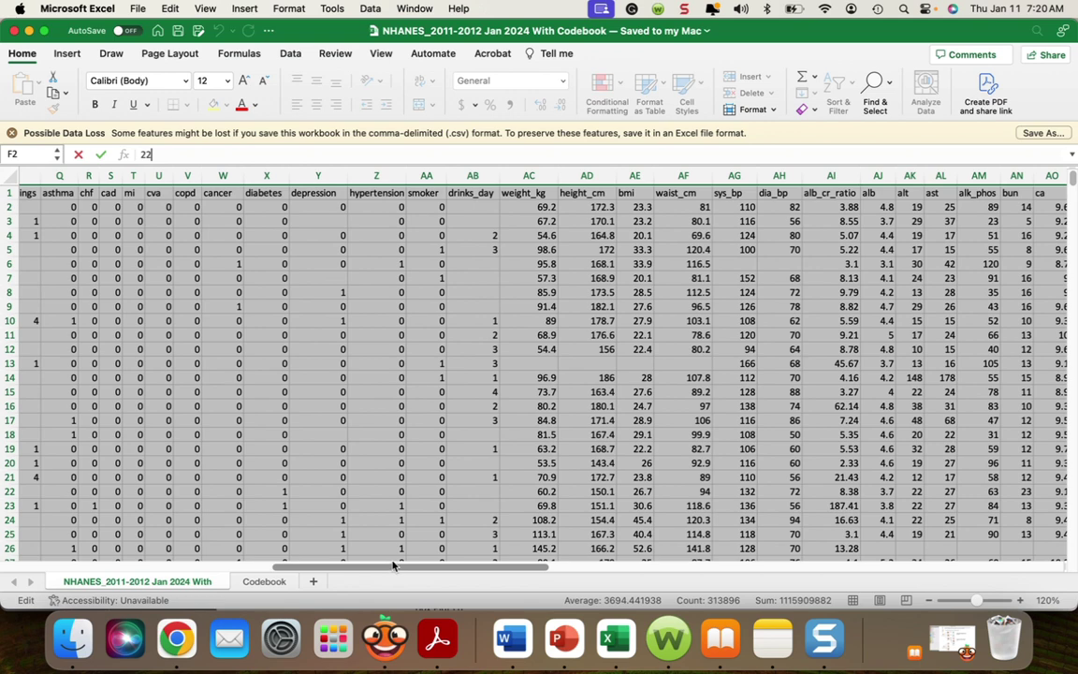
{"action": "left_click_drag", "start_coordinate": [393, 567], "coordinate": [743, 562]}
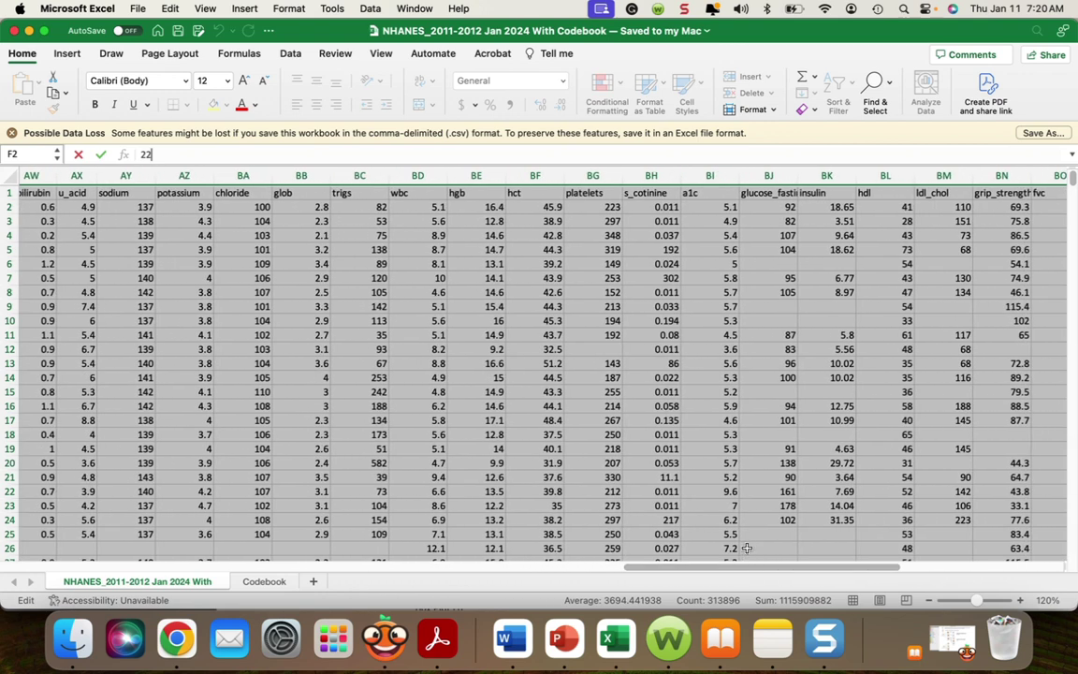
- Scroll right through the remaining lab columns of the NHANES sheet up to Diabetes in column BX
{"action": "scroll", "coordinate": [716, 568], "scroll_direction": "right", "scroll_amount": 2}
{"action": "scroll", "coordinate": [716, 568], "scroll_direction": "right", "scroll_amount": 1}
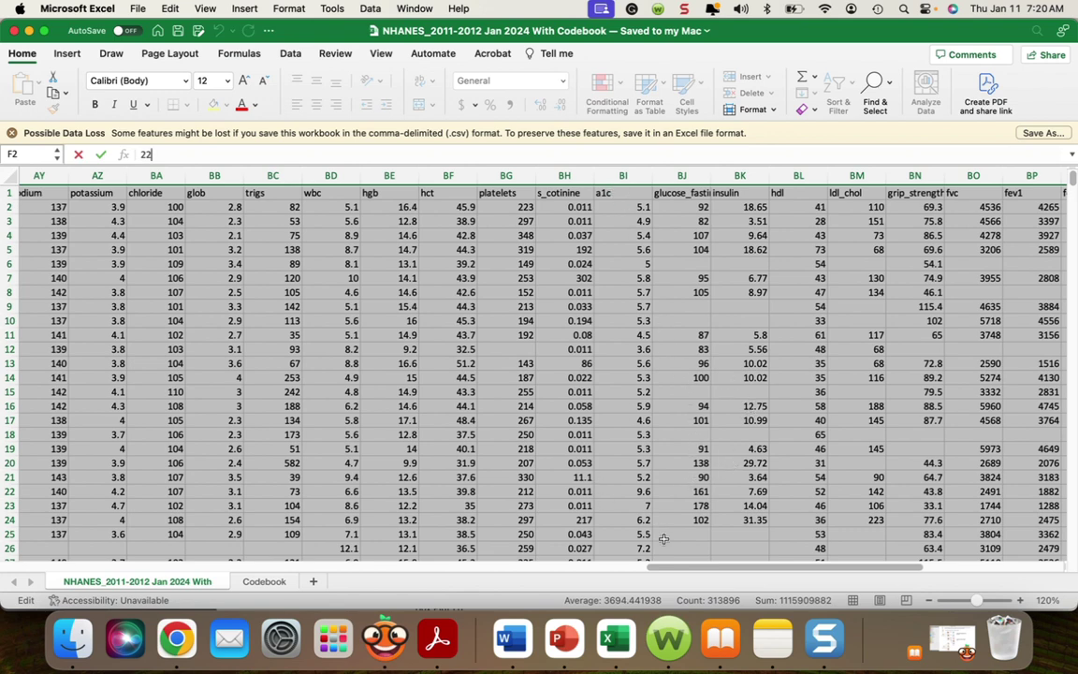
{"action": "left_click_drag", "start_coordinate": [686, 570], "coordinate": [801, 564]}
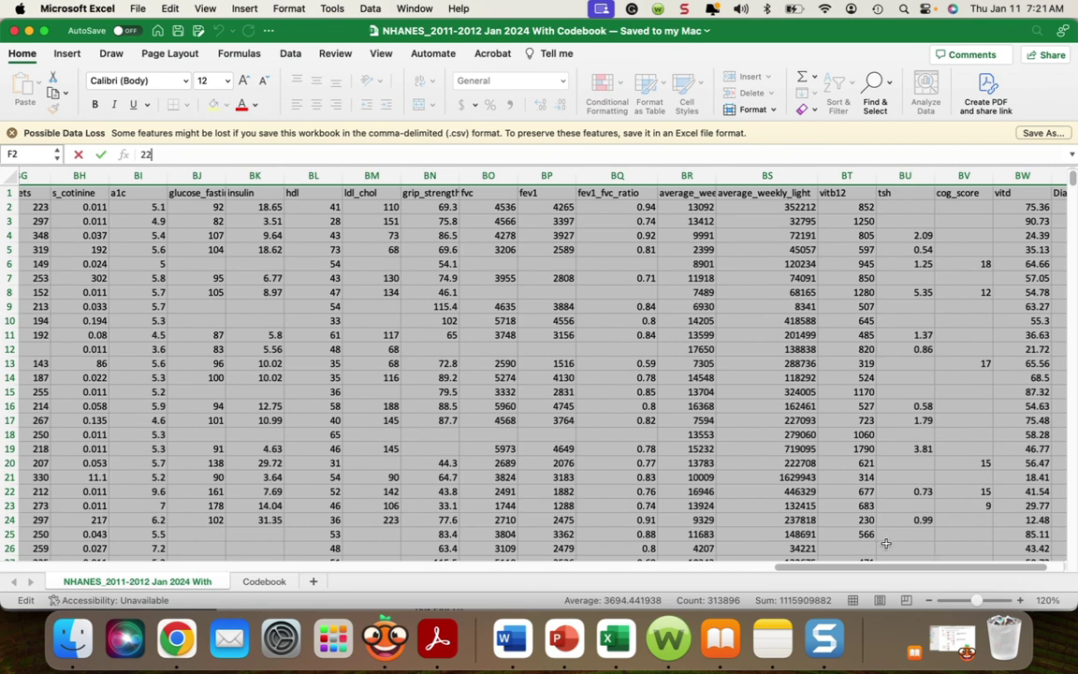
{"action": "scroll", "coordinate": [859, 571], "scroll_direction": "right", "scroll_amount": 2}
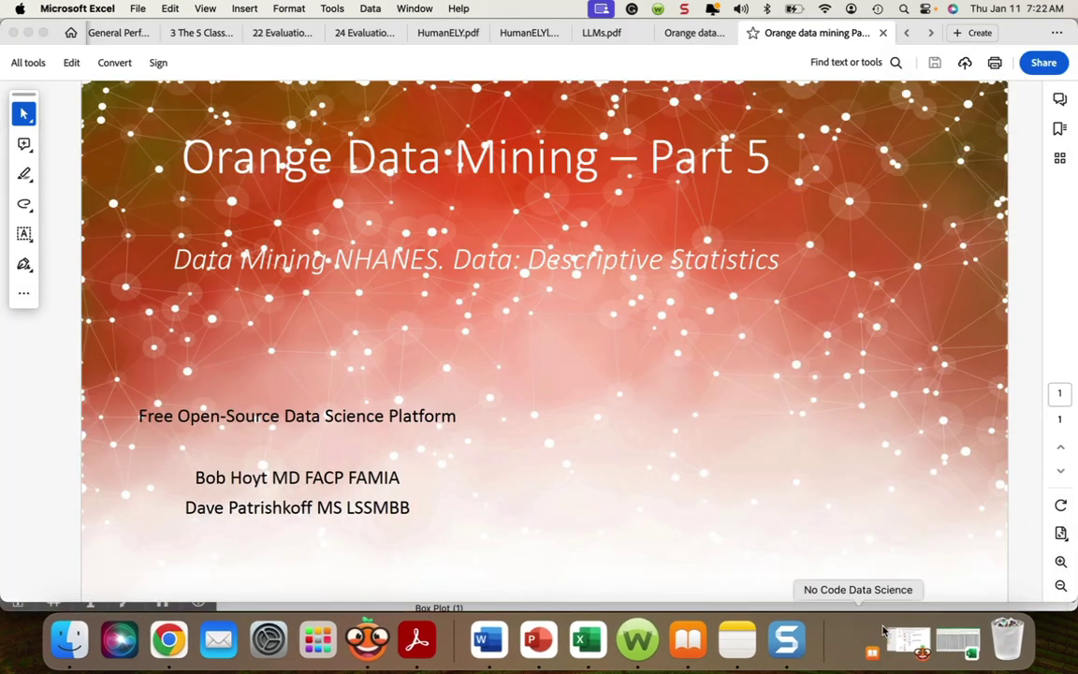
- Restore Orange and load datasets/heart_disease.tab (303 instances, 13 features) into File (1)
{"action": "left_click", "coordinate": [890, 636]}
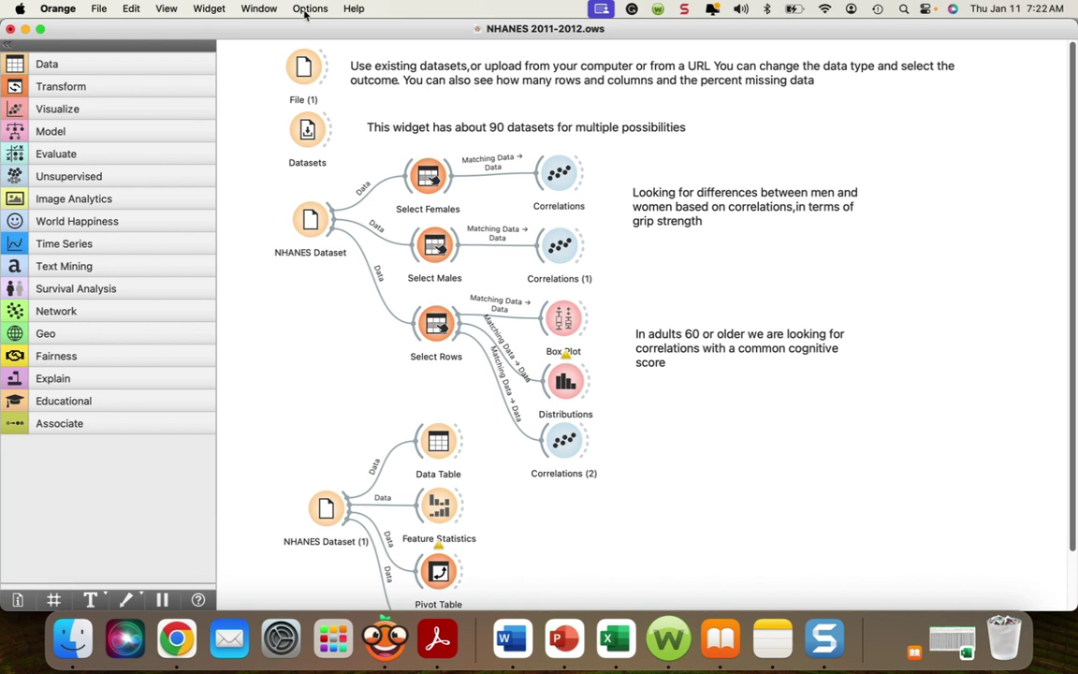
{"action": "double_click", "coordinate": [306, 65]}
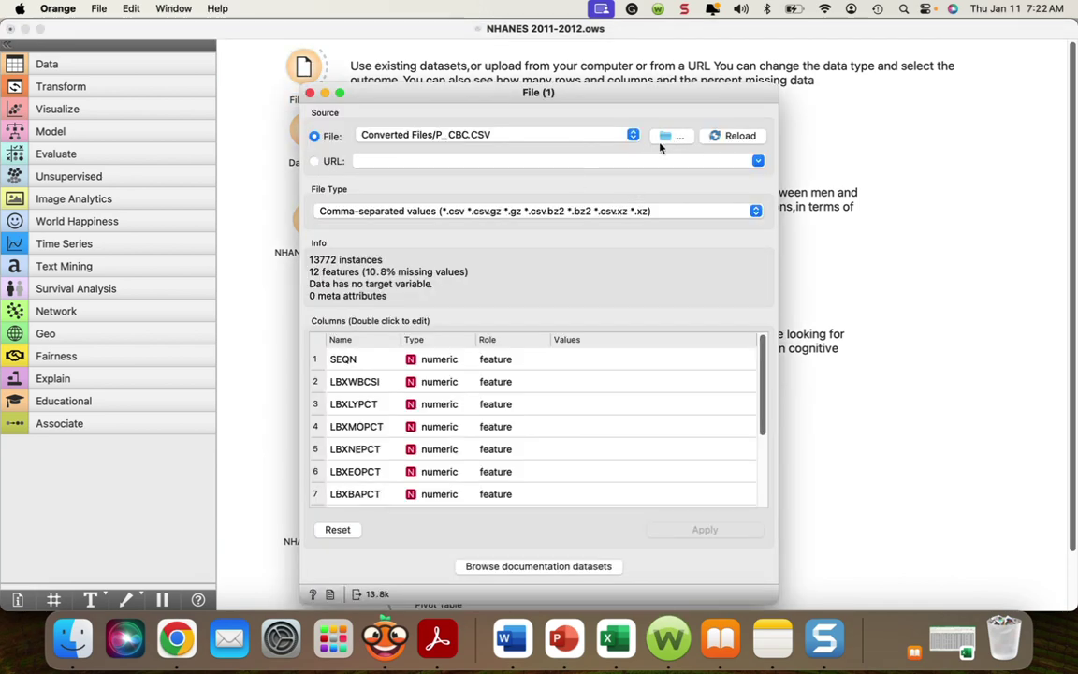
{"action": "left_click", "coordinate": [633, 135]}
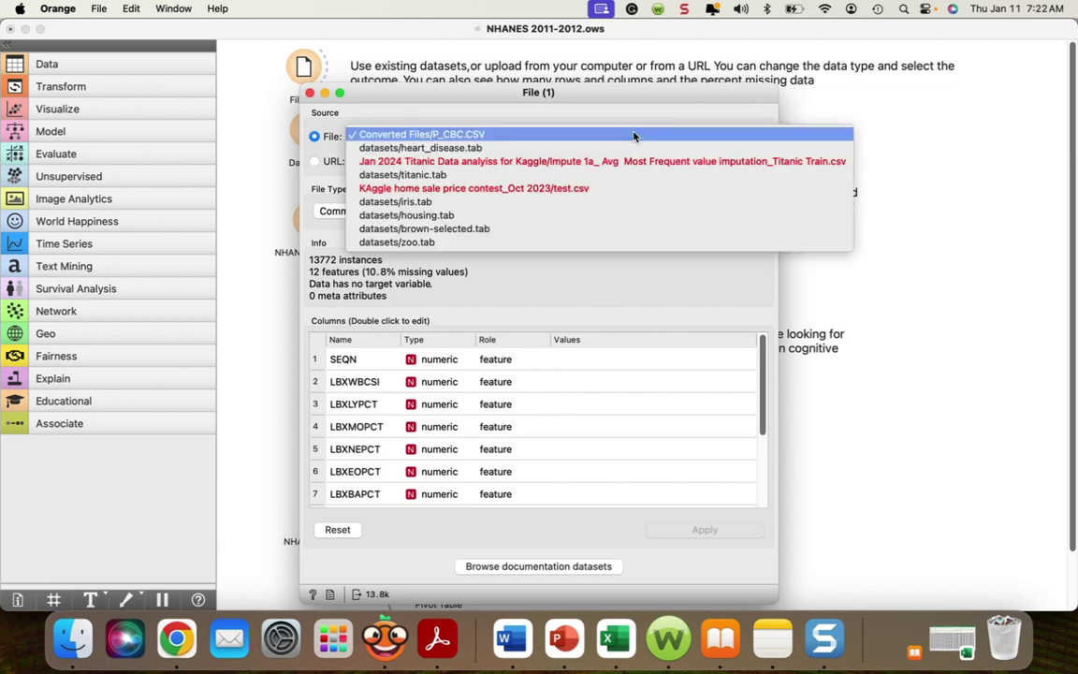
{"action": "left_click", "coordinate": [520, 151]}
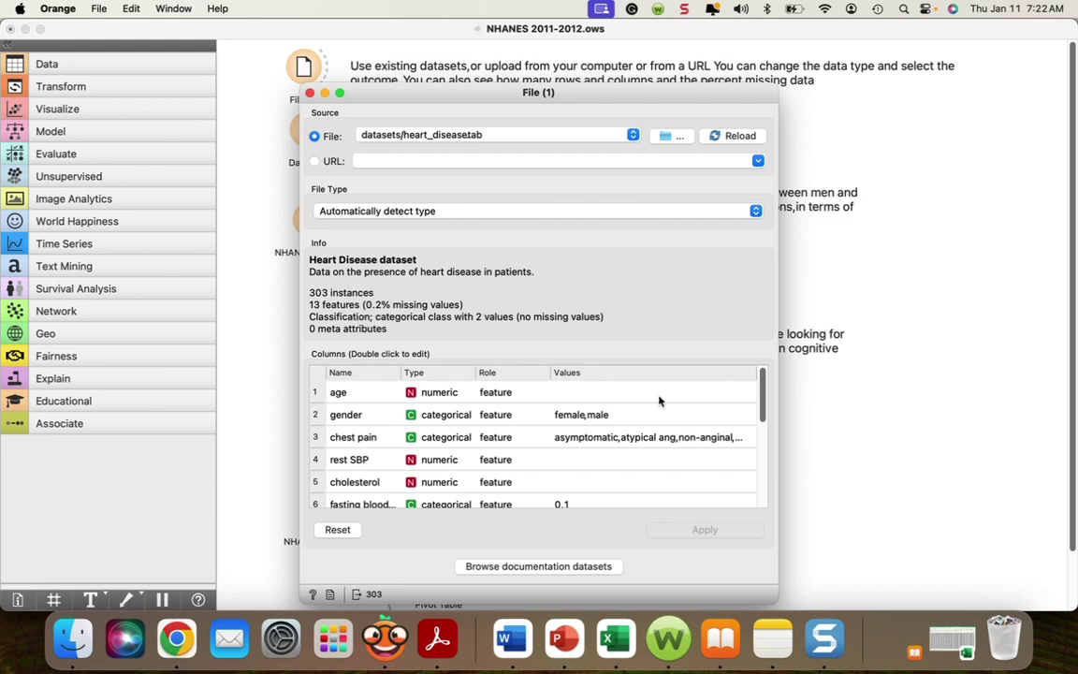
- Check age's type and role choices, keep its role as feature, and close the File (1) settings
{"action": "scroll", "coordinate": [659, 401], "scroll_direction": "down", "scroll_amount": 5}
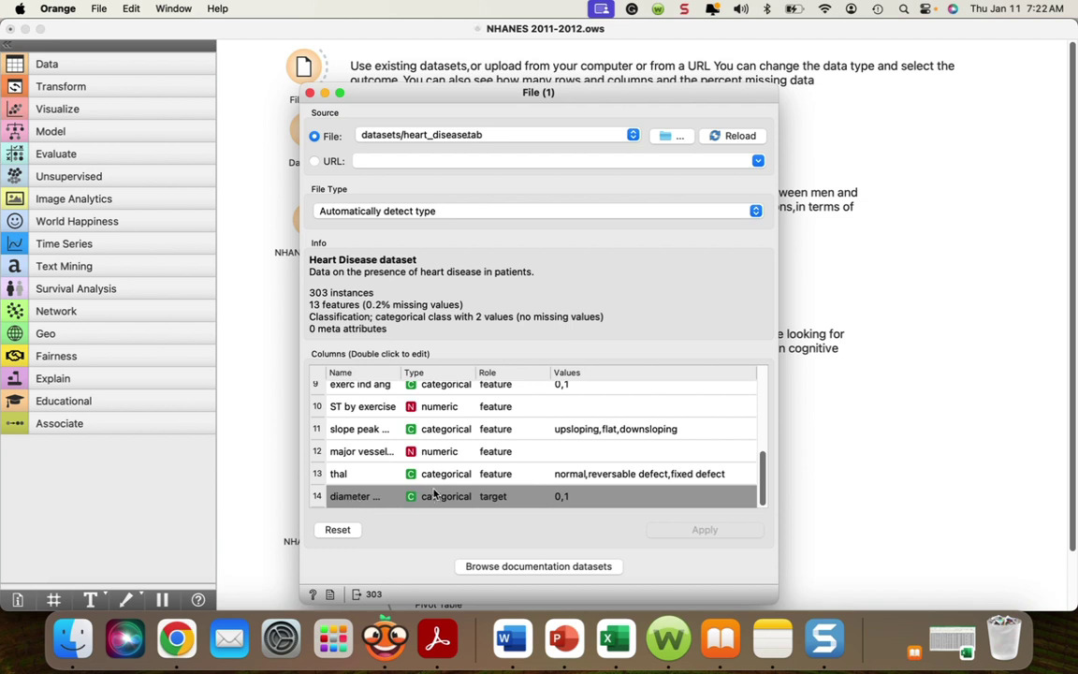
{"action": "scroll", "coordinate": [433, 493], "scroll_direction": "up", "scroll_amount": 5}
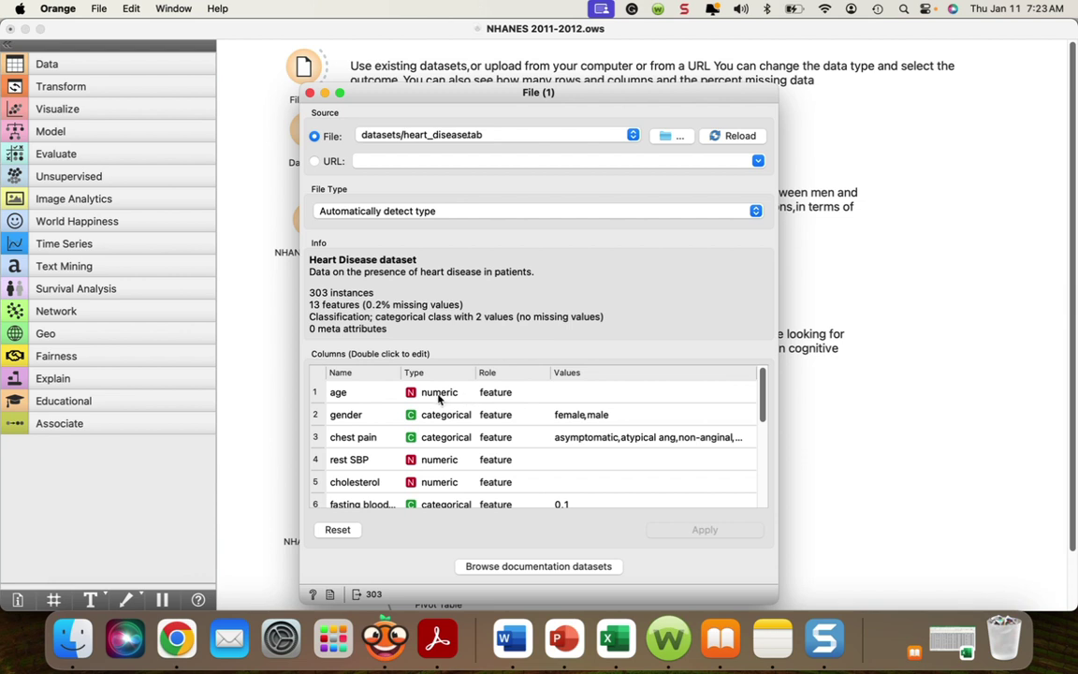
{"action": "left_click", "coordinate": [439, 394]}
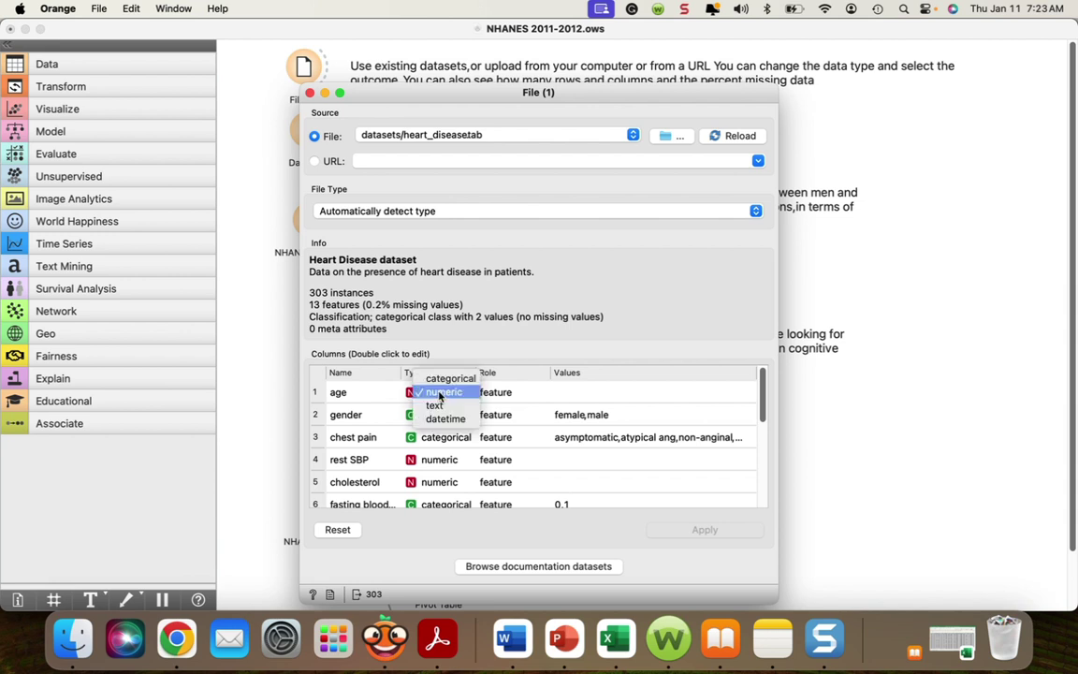
{"action": "left_click", "coordinate": [665, 304]}
{"action": "double_click", "coordinate": [499, 394]}
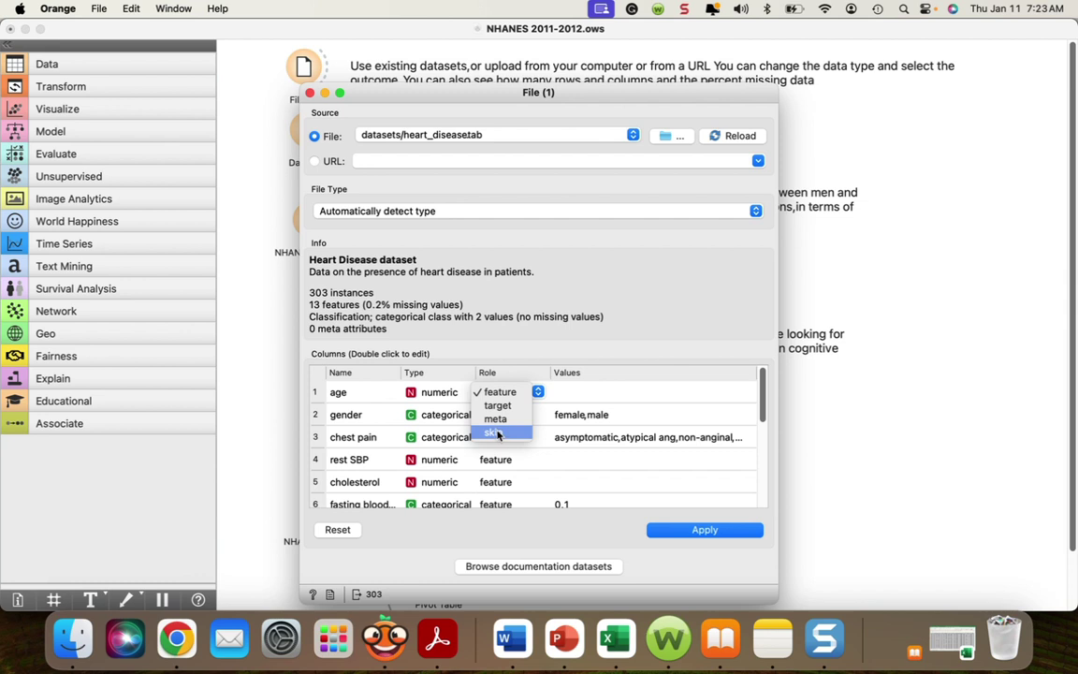
{"action": "left_click", "coordinate": [598, 401]}
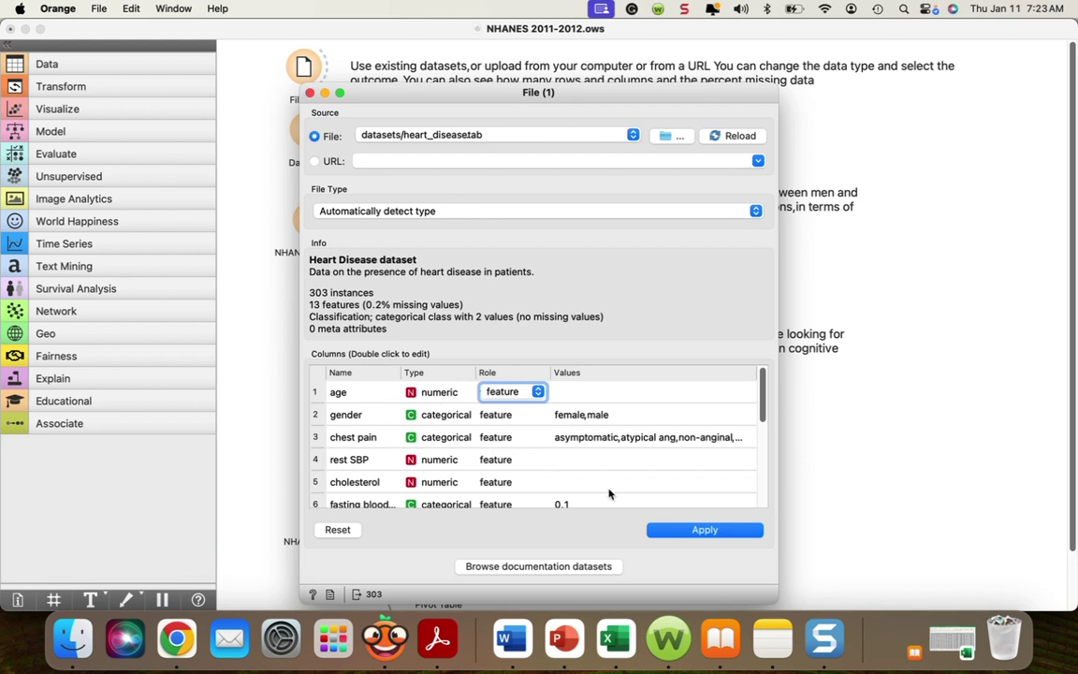
{"action": "left_click", "coordinate": [312, 94]}
{"action": "left_click", "coordinate": [306, 132]}
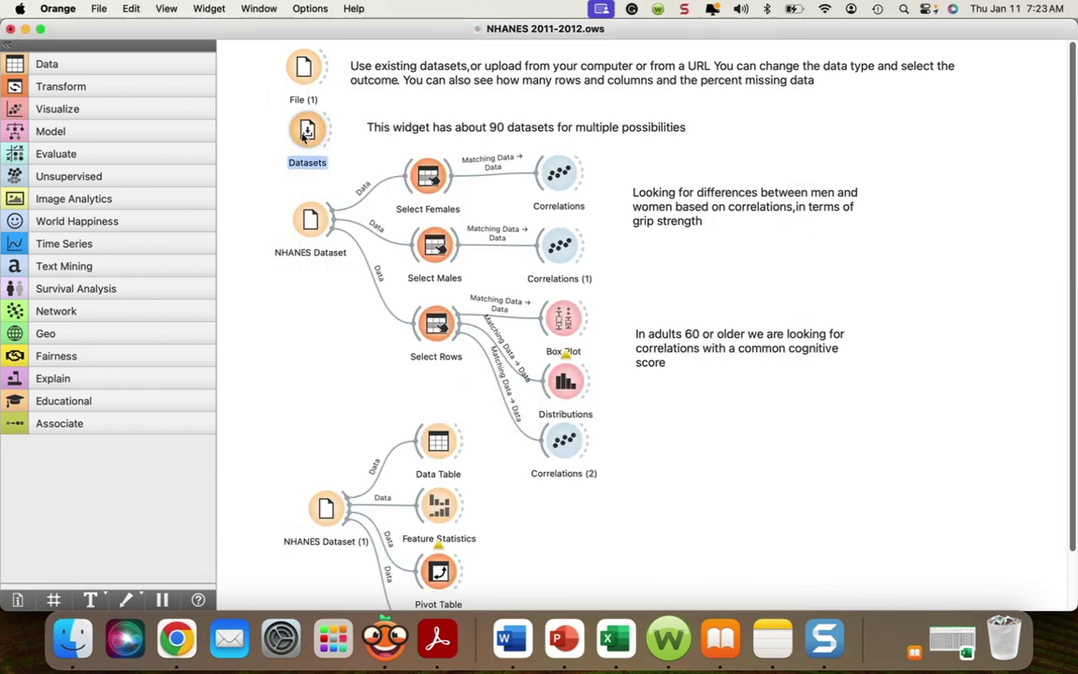
{"action": "double_click", "coordinate": [306, 132]}
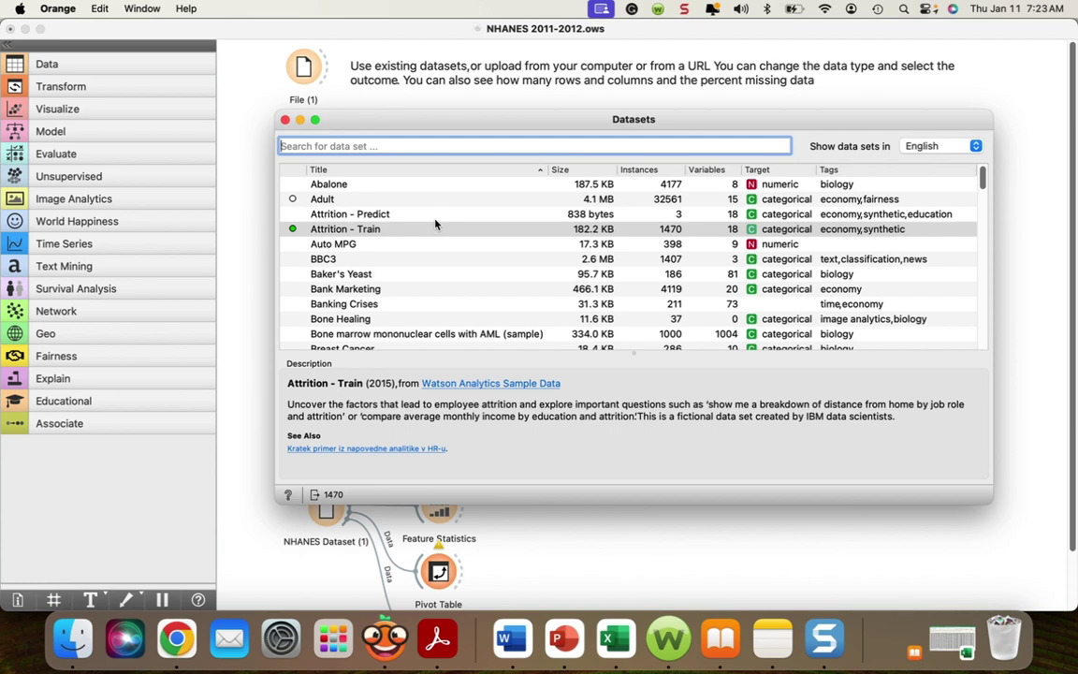
{"action": "scroll", "coordinate": [436, 224], "scroll_direction": "down", "scroll_amount": 15}
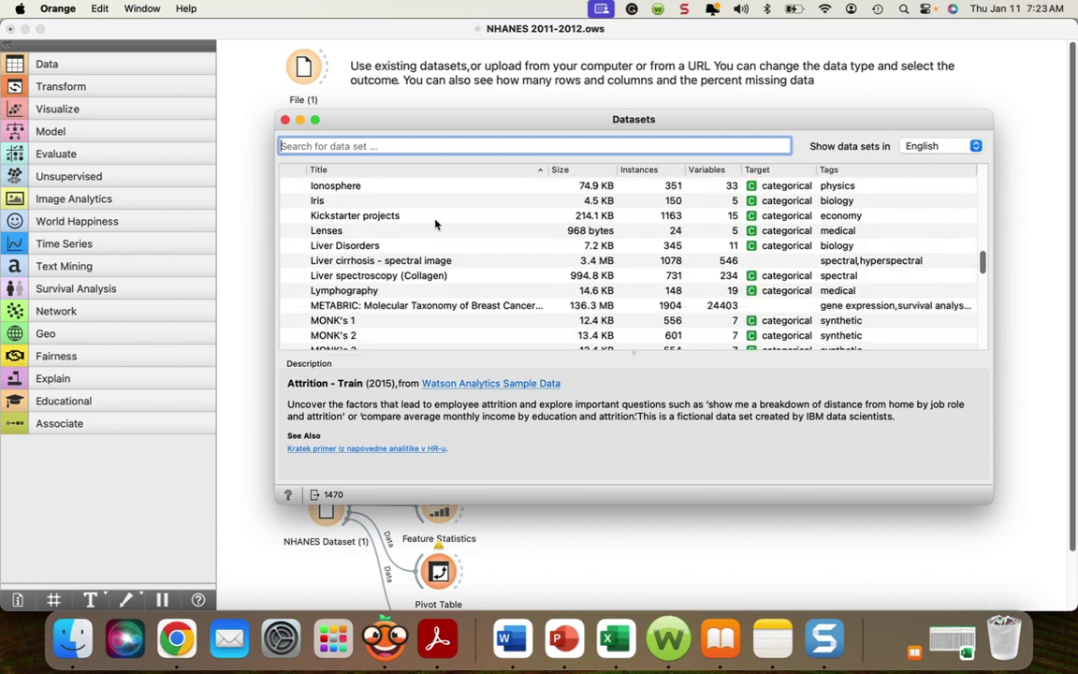
{"action": "scroll", "coordinate": [435, 224], "scroll_direction": "down", "scroll_amount": 15}
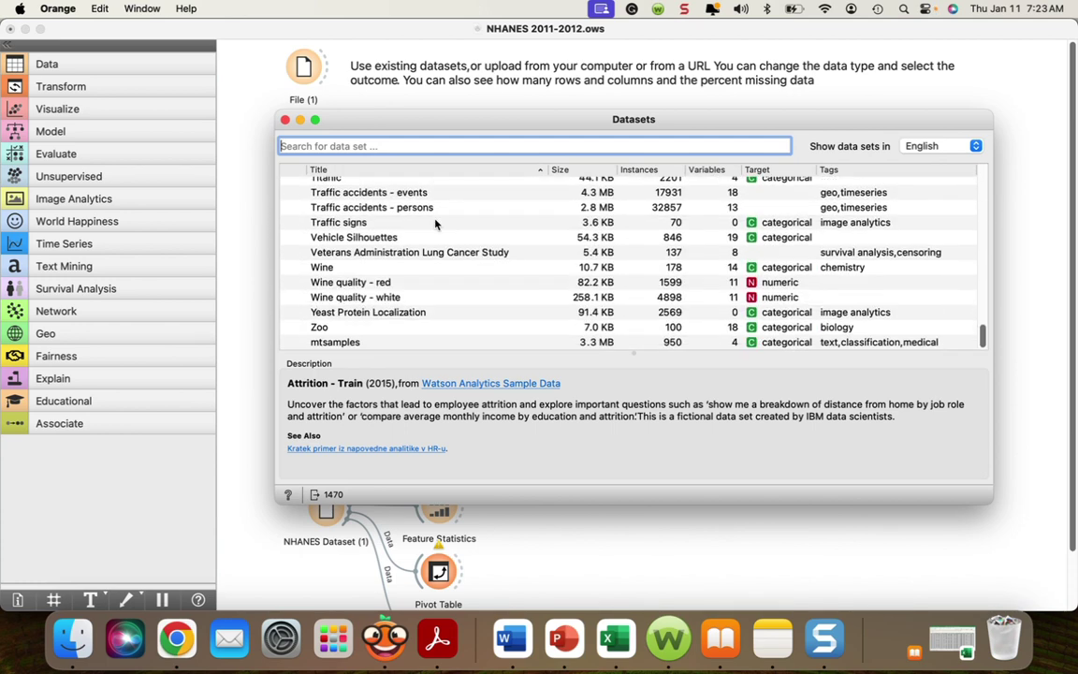
{"action": "scroll", "coordinate": [391, 195], "scroll_direction": "up", "scroll_amount": 12}
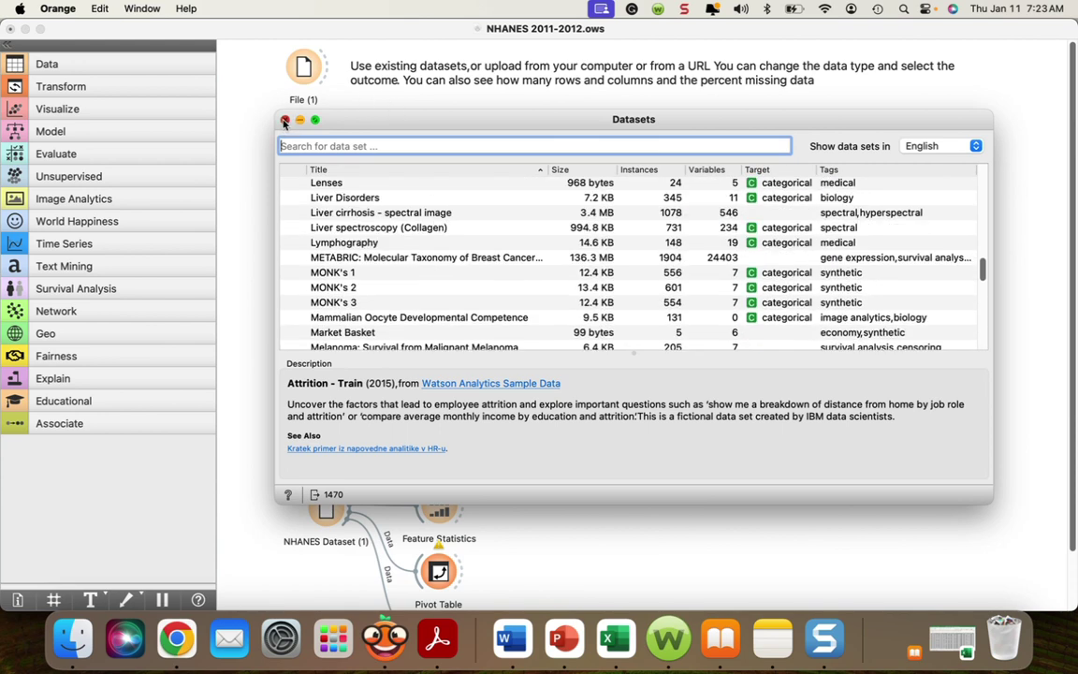
{"action": "left_click", "coordinate": [258, 113]}
{"action": "scroll", "coordinate": [606, 540], "scroll_direction": "down", "scroll_amount": 3}
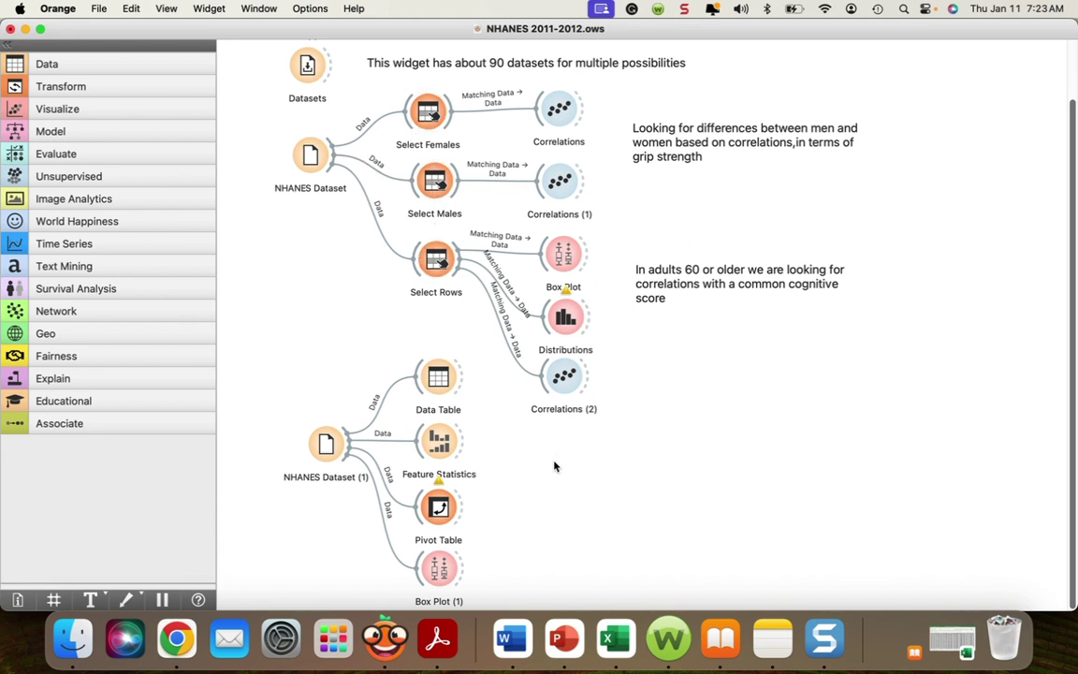
- In NHANES Dataset (1), set the Diabetes column's role to skip, apply it, and close the settings
{"action": "left_click", "coordinate": [320, 447]}
{"action": "double_click", "coordinate": [321, 446]}
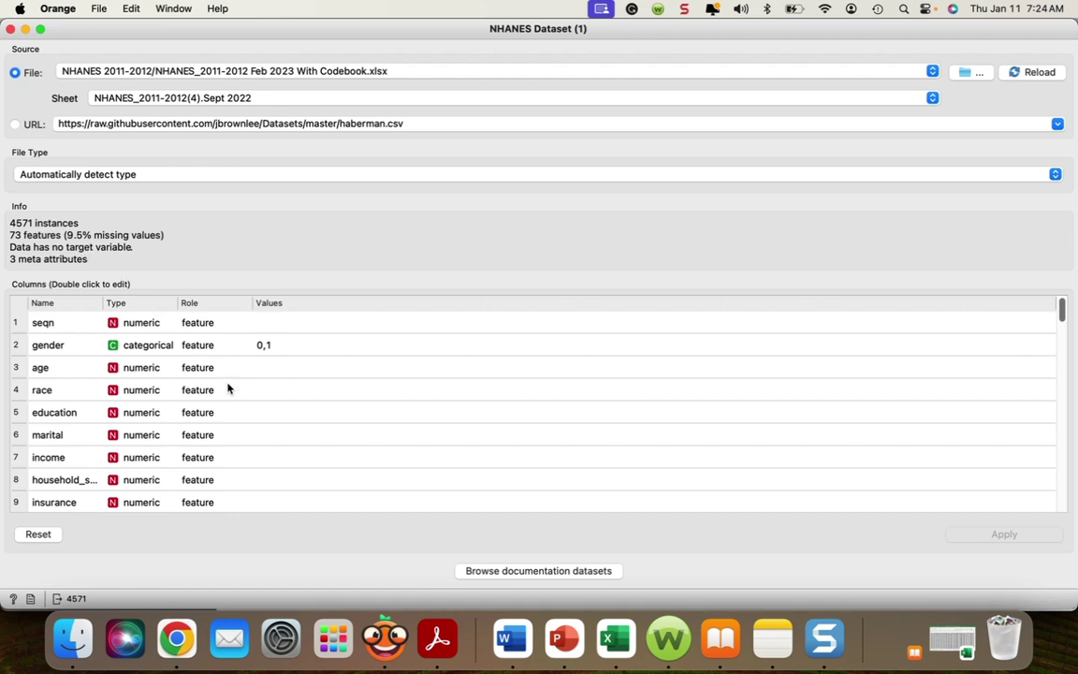
{"action": "scroll", "coordinate": [233, 394], "scroll_direction": "down", "scroll_amount": 3}
{"action": "scroll", "coordinate": [233, 394], "scroll_direction": "down", "scroll_amount": 20}
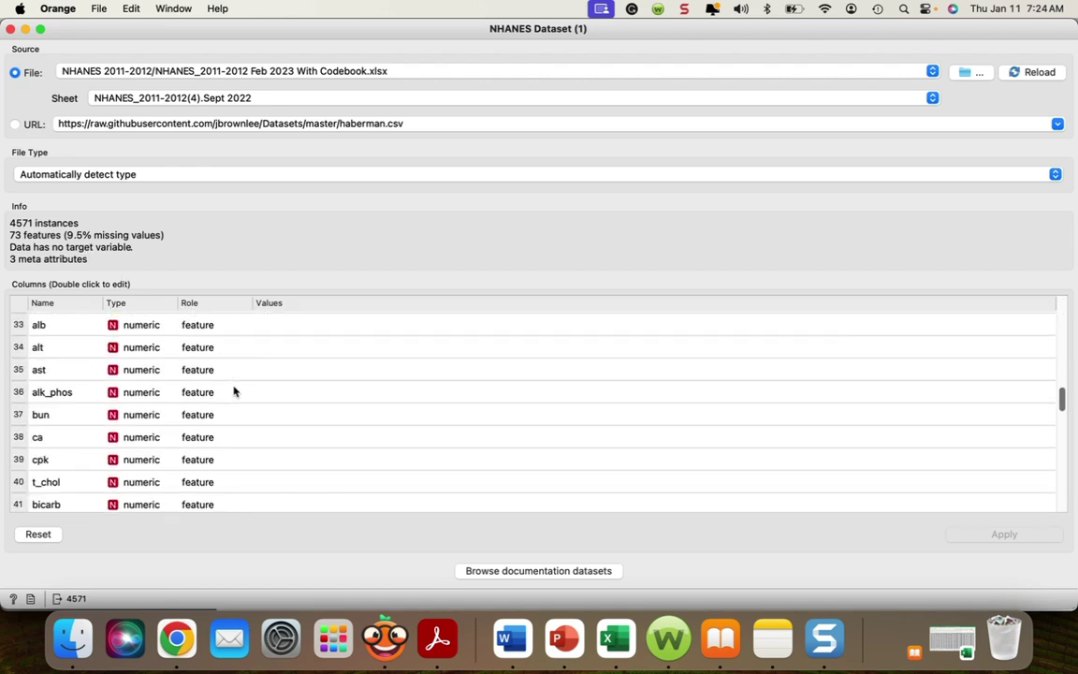
{"action": "scroll", "coordinate": [236, 395], "scroll_direction": "down", "scroll_amount": 1}
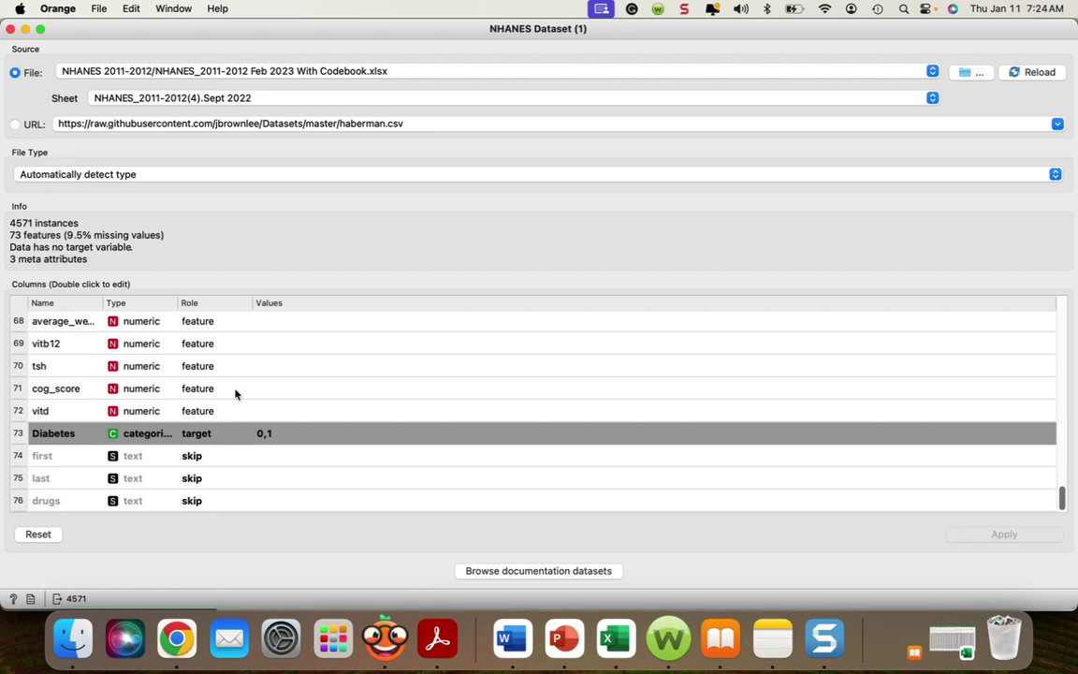
{"action": "double_click", "coordinate": [202, 438]}
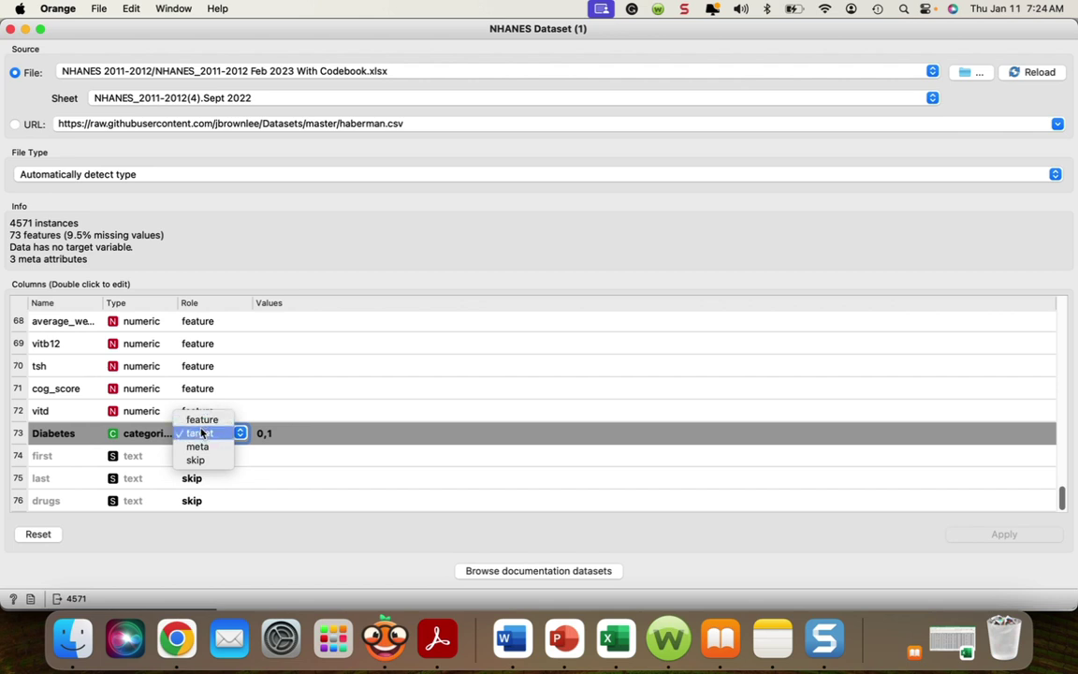
{"action": "left_click", "coordinate": [199, 461]}
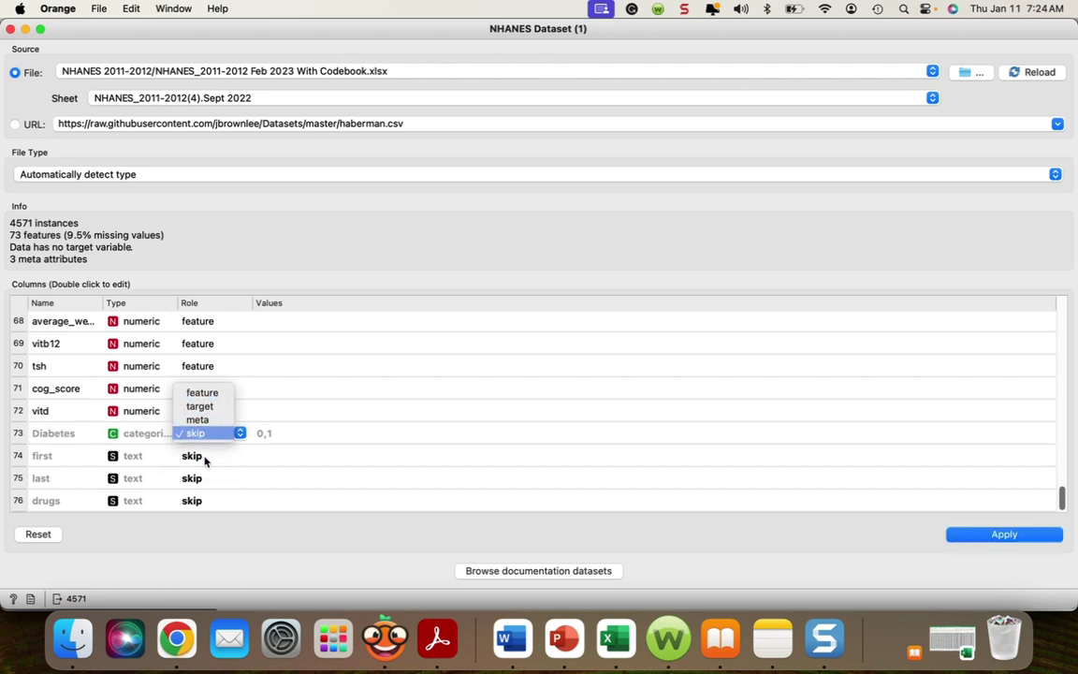
{"action": "left_click", "coordinate": [996, 535]}
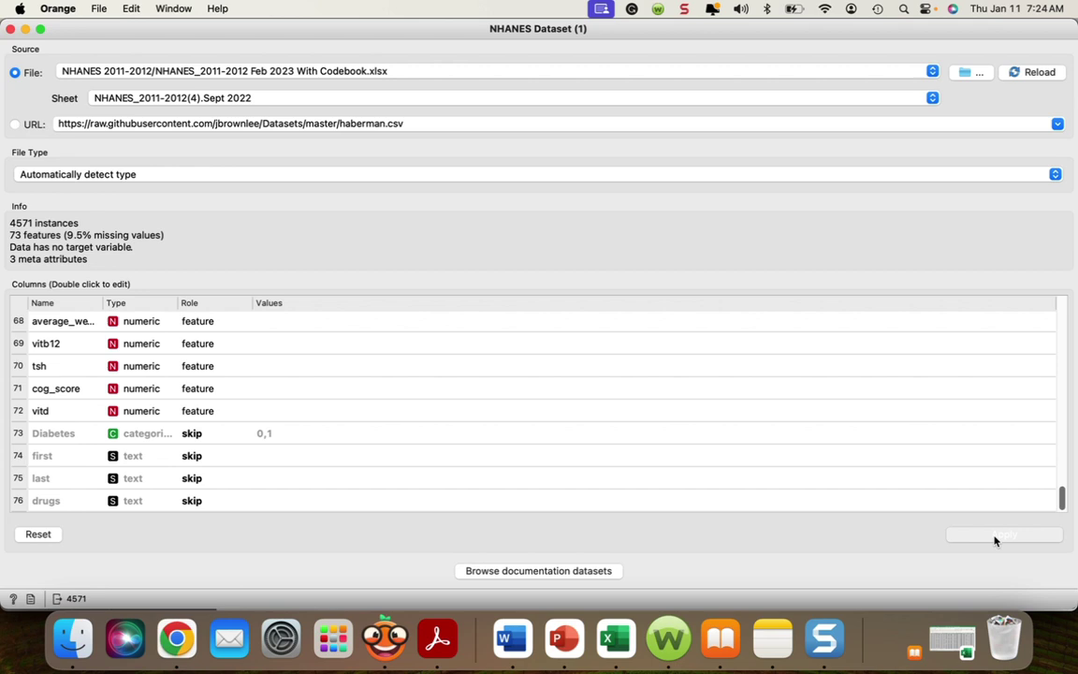
{"action": "left_click", "coordinate": [11, 30]}
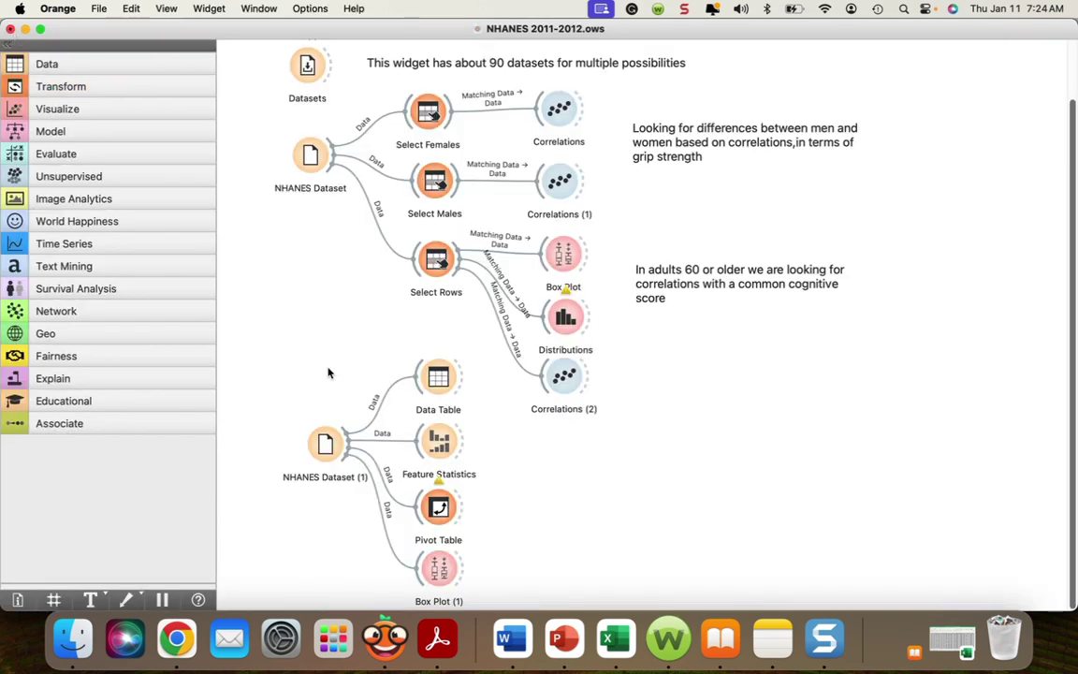
{"action": "double_click", "coordinate": [436, 380]}
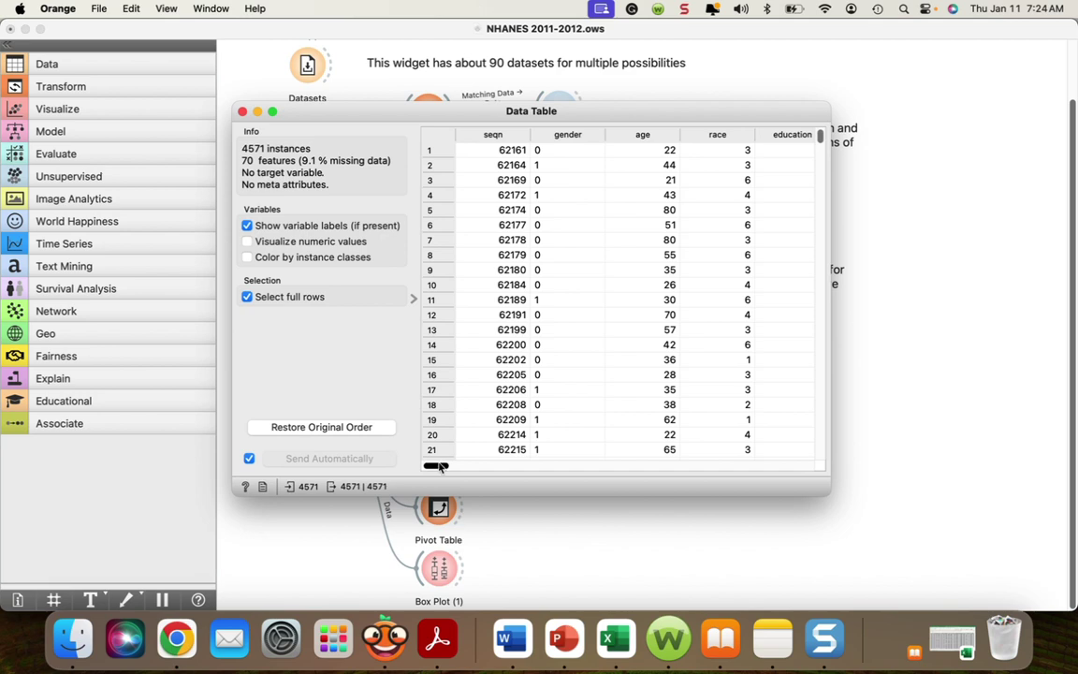
{"action": "mouse_move", "coordinate": [440, 467]}
{"action": "left_mouse_down"}
{"action": "mouse_move", "coordinate": [819, 451]}
{"action": "mouse_move", "coordinate": [422, 459]}
{"action": "left_mouse_up"}
{"action": "left_click", "coordinate": [653, 140]}
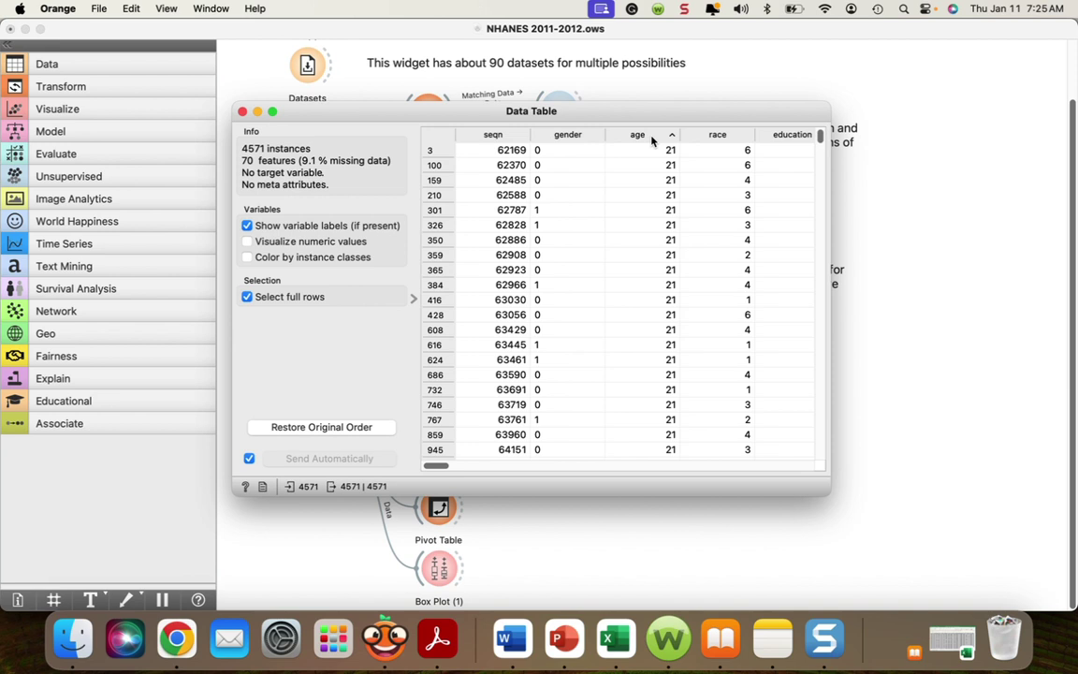
{"action": "left_click", "coordinate": [644, 138]}
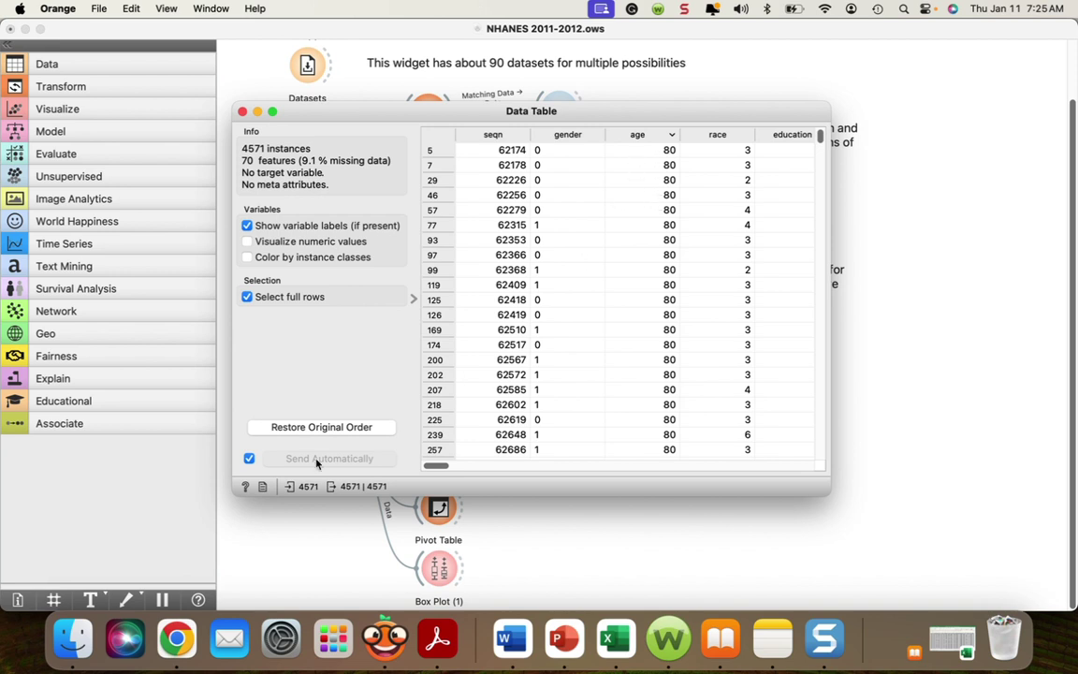
{"action": "left_click", "coordinate": [306, 428]}
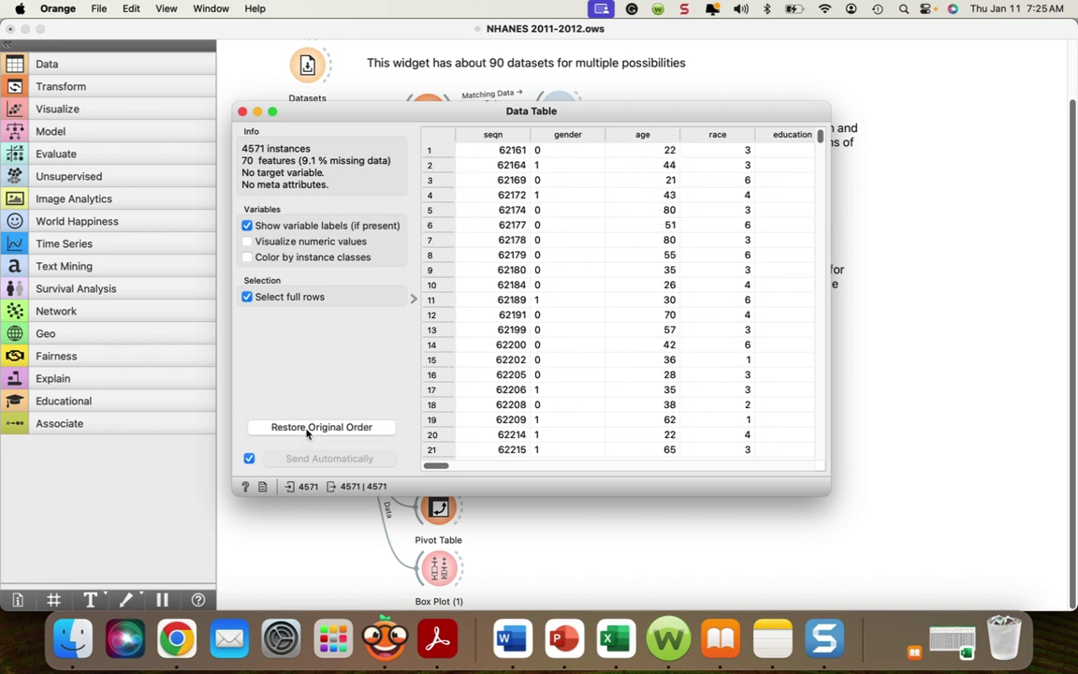
{"action": "left_click", "coordinate": [242, 112]}
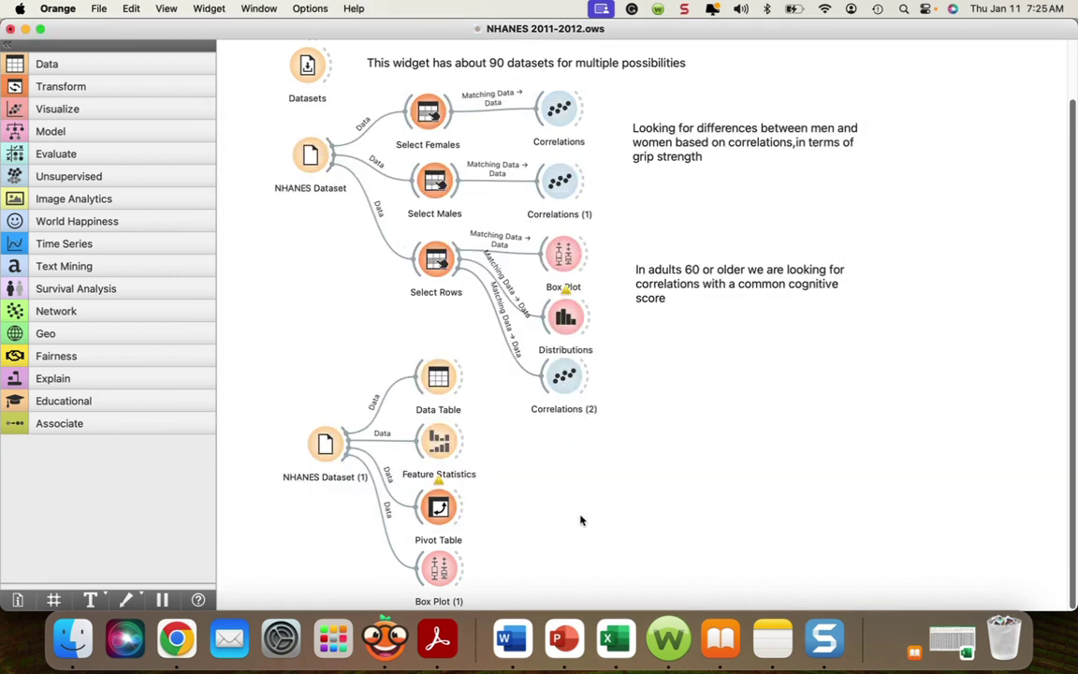
- Open Feature Statistics coloured by gender and select age: mean 49.61, median 49, range 21–80
{"action": "double_click", "coordinate": [443, 444]}
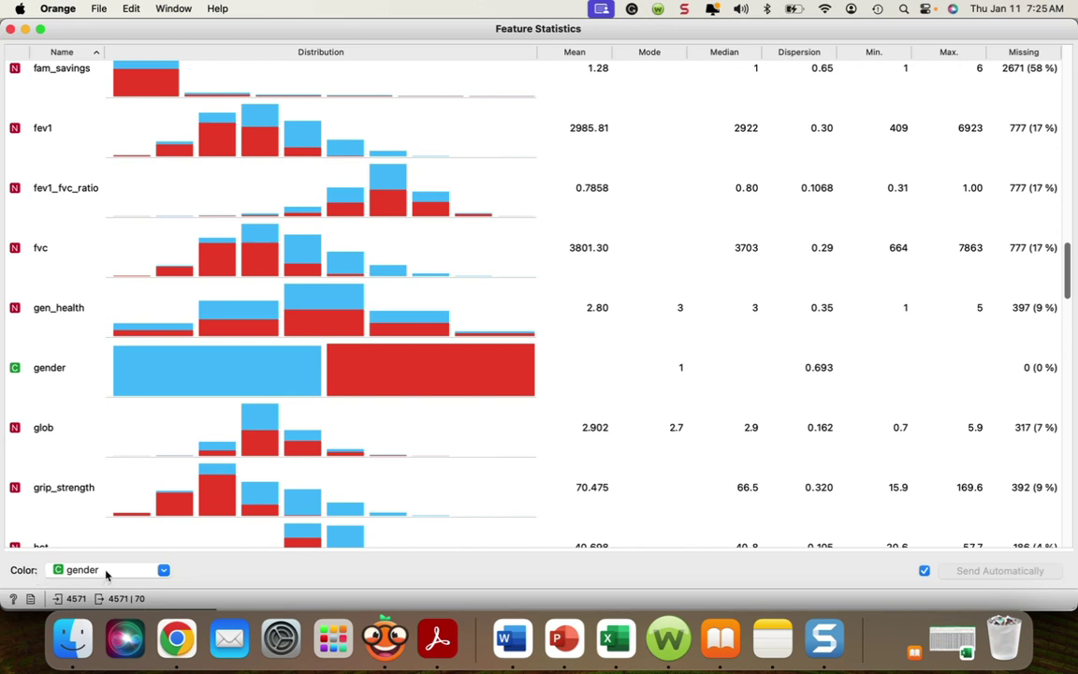
{"action": "scroll", "coordinate": [150, 228], "scroll_direction": "up", "scroll_amount": 10}
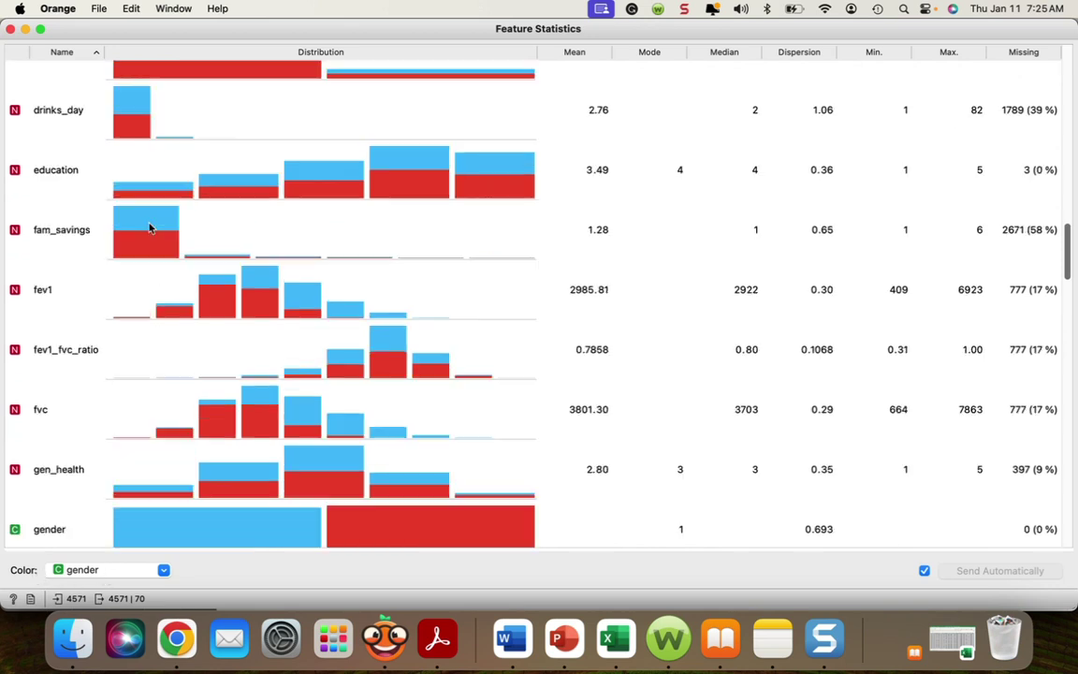
{"action": "scroll", "coordinate": [150, 227], "scroll_direction": "up", "scroll_amount": 10}
{"action": "left_click", "coordinate": [150, 229]}
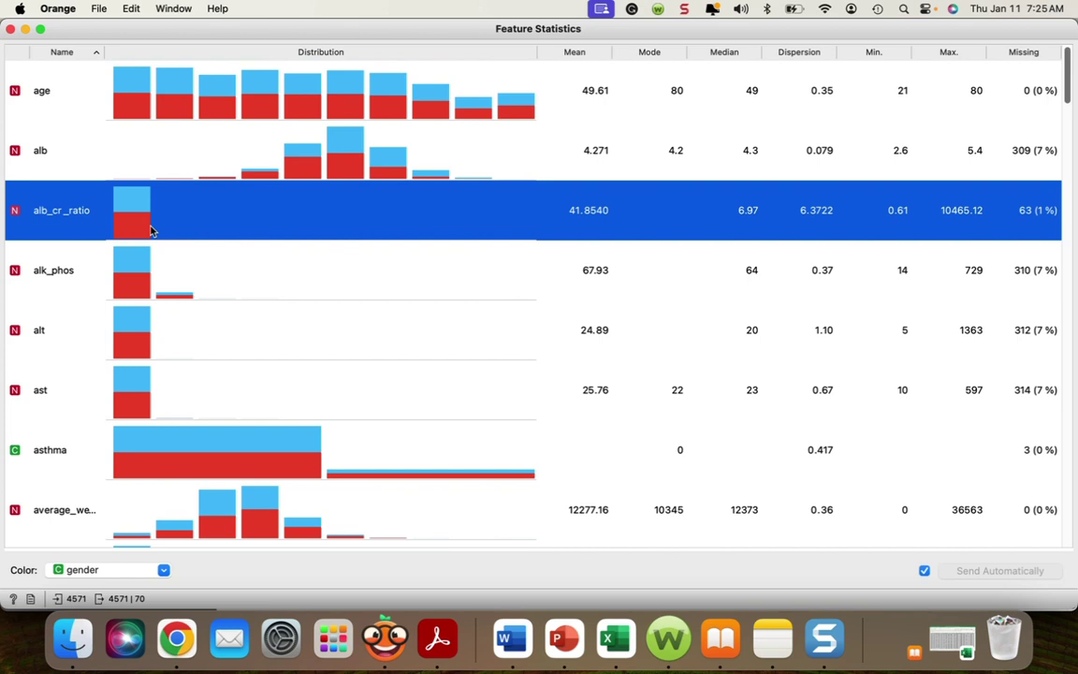
{"action": "left_click", "coordinate": [81, 110]}
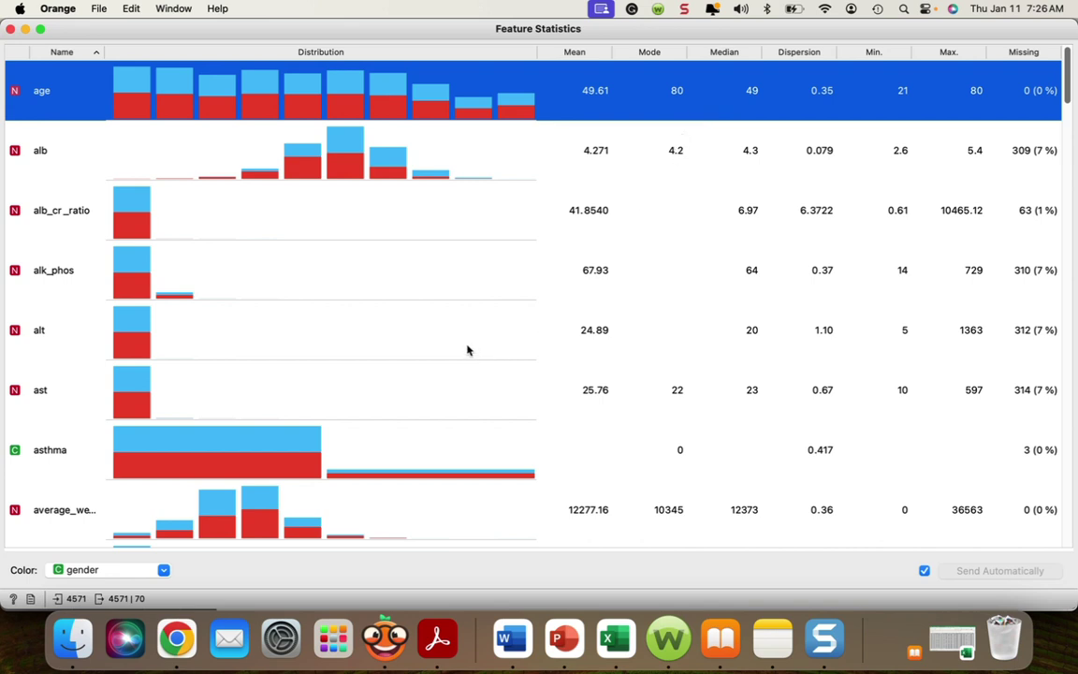
- Scroll through all NHANES feature distributions to the bottom and back, then close Feature Statistics
{"action": "scroll", "coordinate": [468, 350], "scroll_direction": "down", "scroll_amount": 3}
{"action": "scroll", "coordinate": [468, 350], "scroll_direction": "down", "scroll_amount": 3}
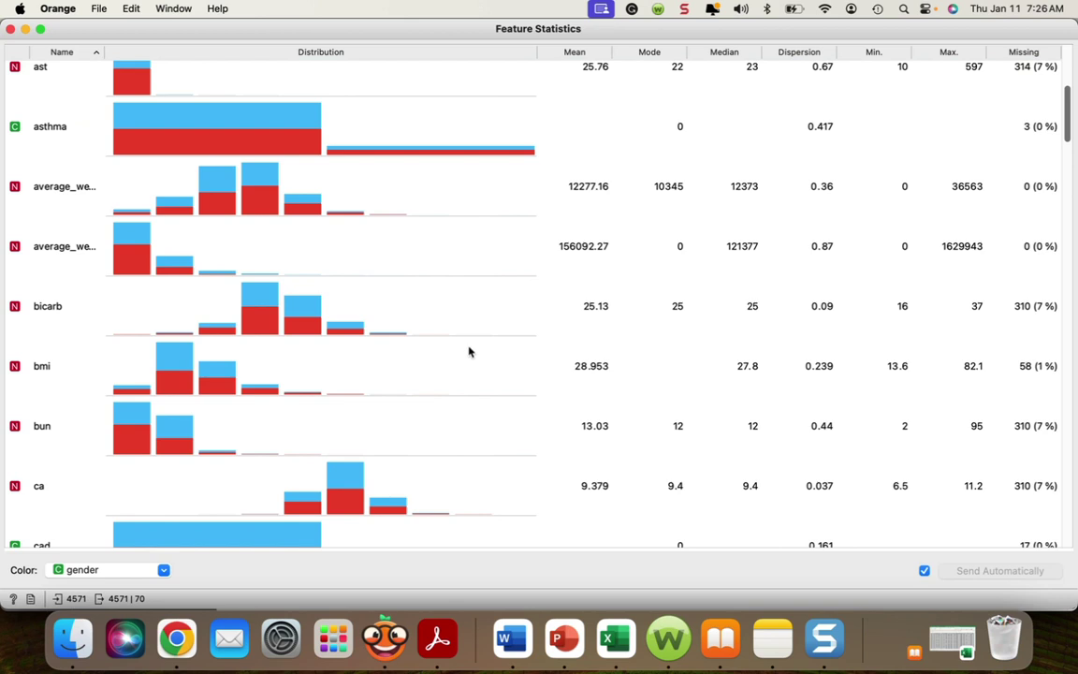
{"action": "scroll", "coordinate": [470, 352], "scroll_direction": "down", "scroll_amount": 6}
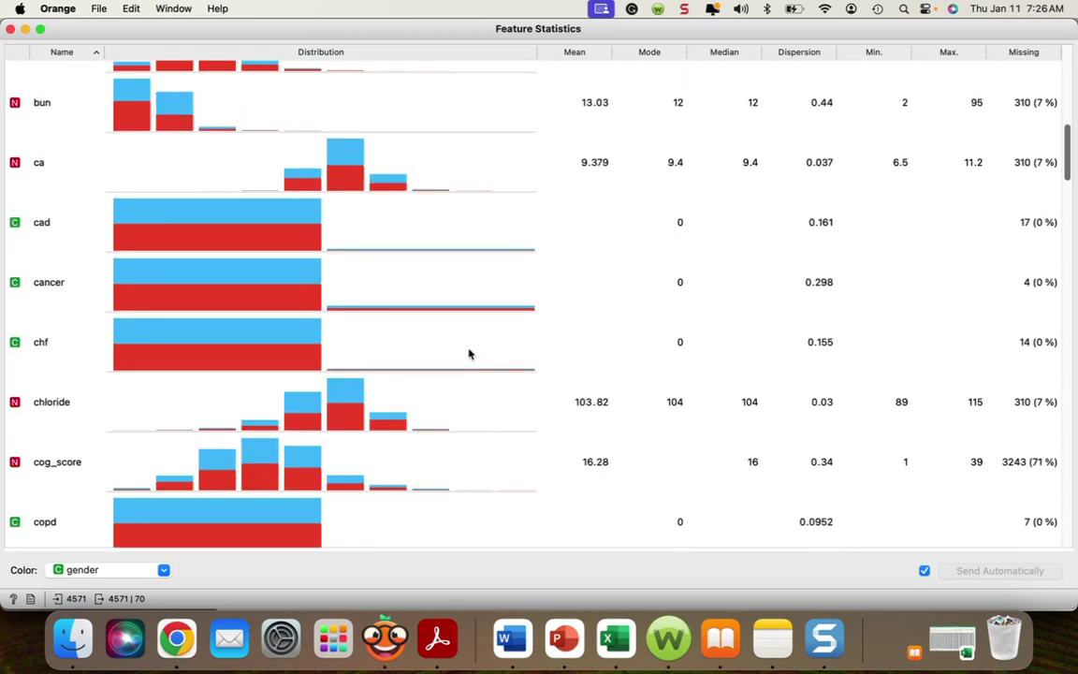
{"action": "scroll", "coordinate": [470, 354], "scroll_direction": "down", "scroll_amount": 3}
{"action": "scroll", "coordinate": [470, 354], "scroll_direction": "down", "scroll_amount": 3}
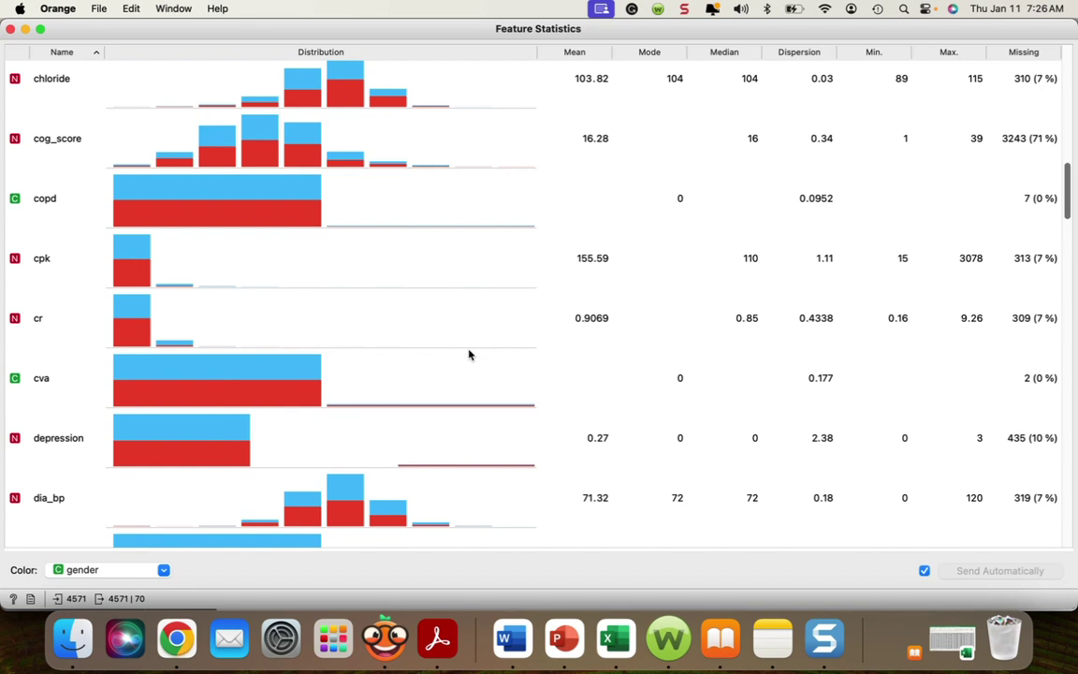
{"action": "scroll", "coordinate": [470, 353], "scroll_direction": "down", "scroll_amount": 3}
{"action": "scroll", "coordinate": [470, 355], "scroll_direction": "down", "scroll_amount": 3}
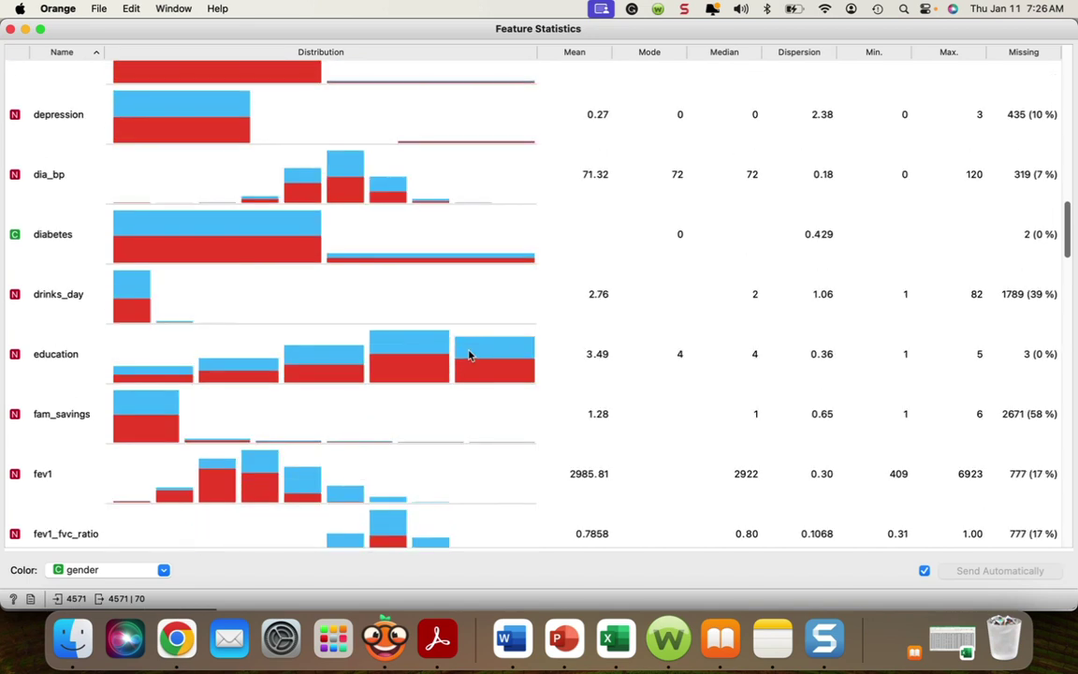
{"action": "scroll", "coordinate": [470, 354], "scroll_direction": "down", "scroll_amount": 12}
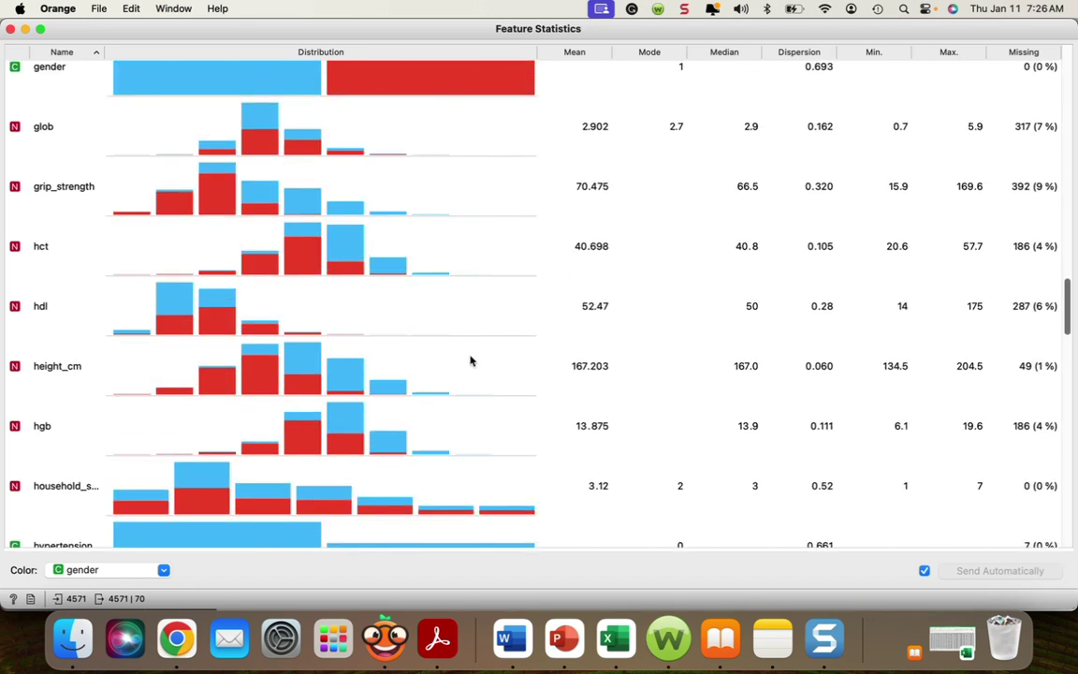
{"action": "scroll", "coordinate": [470, 361], "scroll_direction": "down", "scroll_amount": 3}
{"action": "scroll", "coordinate": [470, 361], "scroll_direction": "down", "scroll_amount": 3}
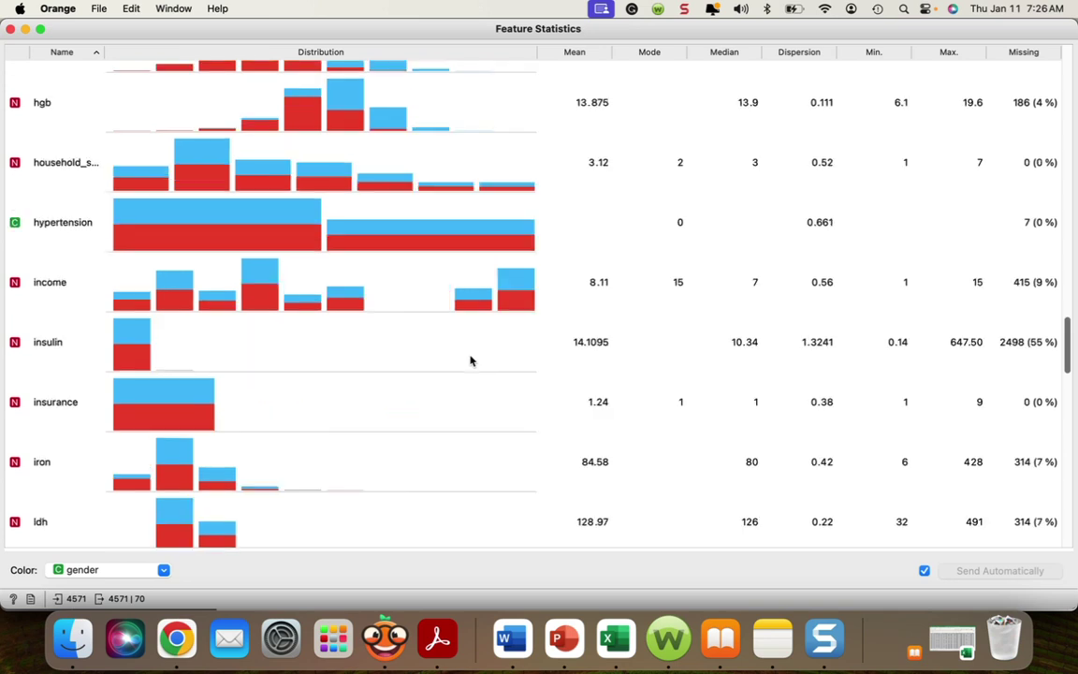
{"action": "scroll", "coordinate": [458, 371], "scroll_direction": "down", "scroll_amount": 3}
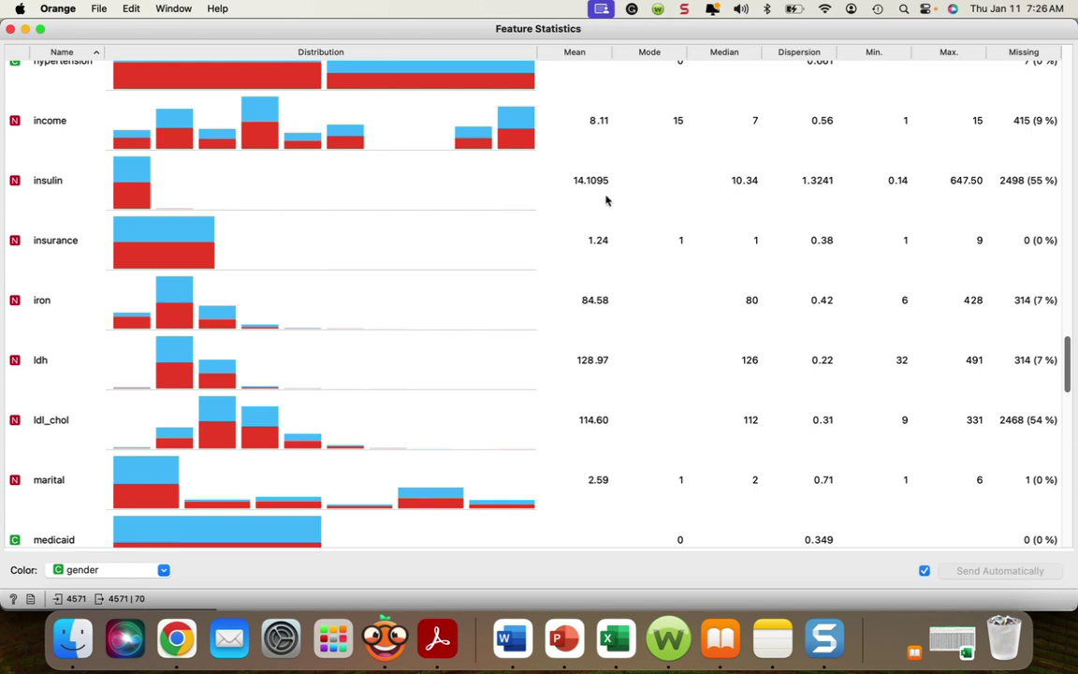
{"action": "scroll", "coordinate": [602, 205], "scroll_direction": "up", "scroll_amount": 10}
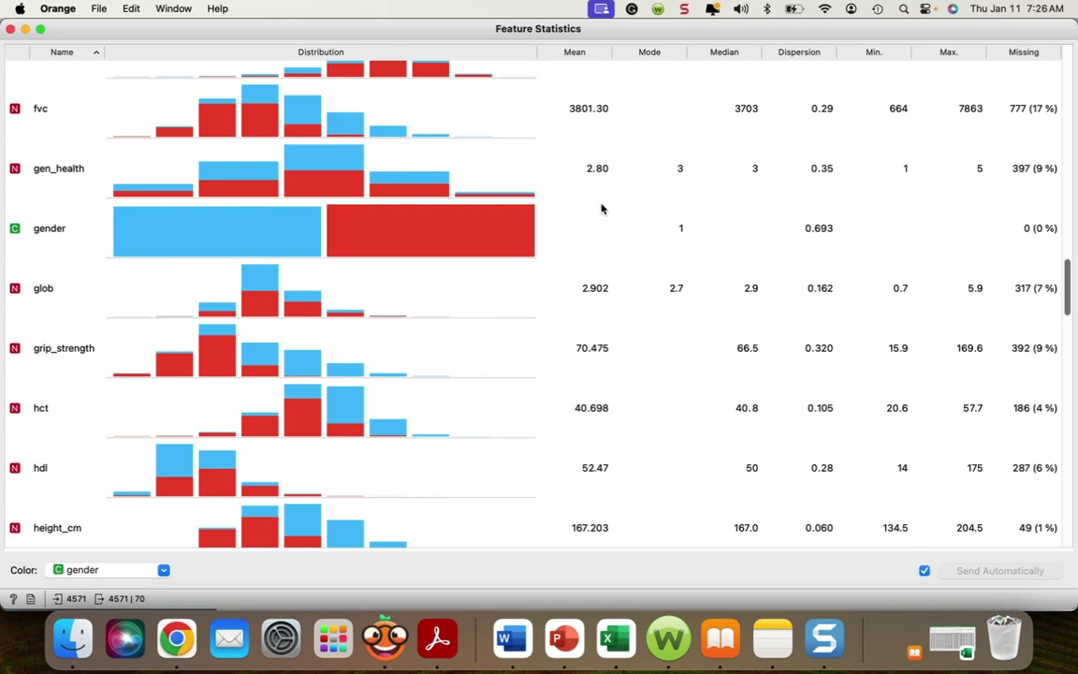
{"action": "scroll", "coordinate": [458, 315], "scroll_direction": "down", "scroll_amount": 3}
{"action": "scroll", "coordinate": [458, 314], "scroll_direction": "down", "scroll_amount": 20}
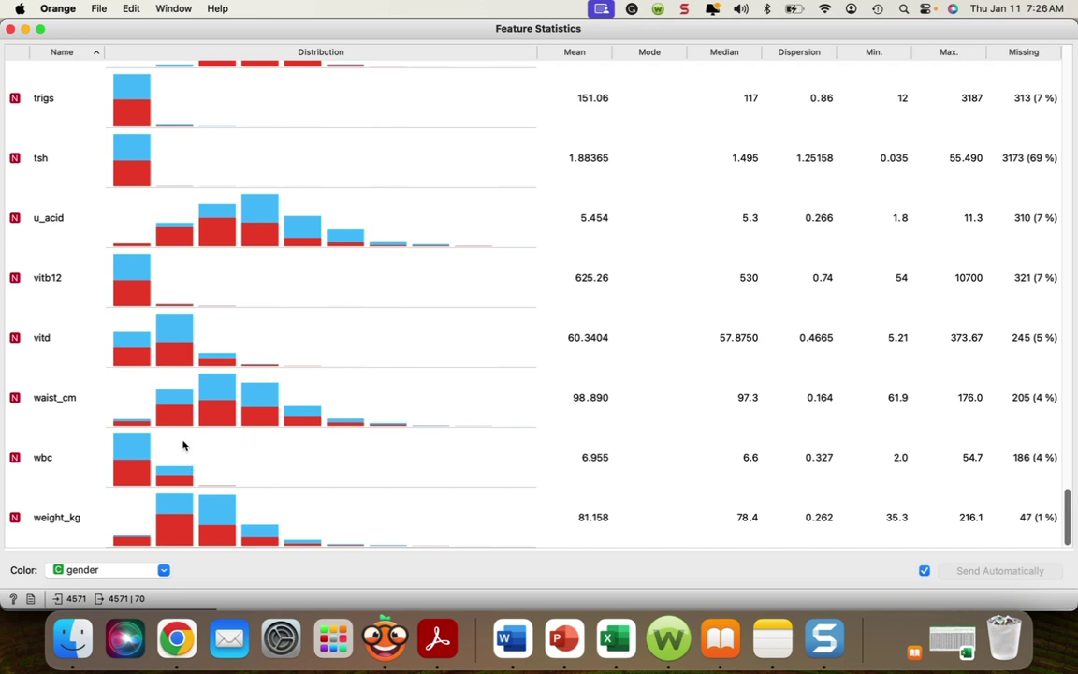
{"action": "scroll", "coordinate": [184, 446], "scroll_direction": "up", "scroll_amount": 3}
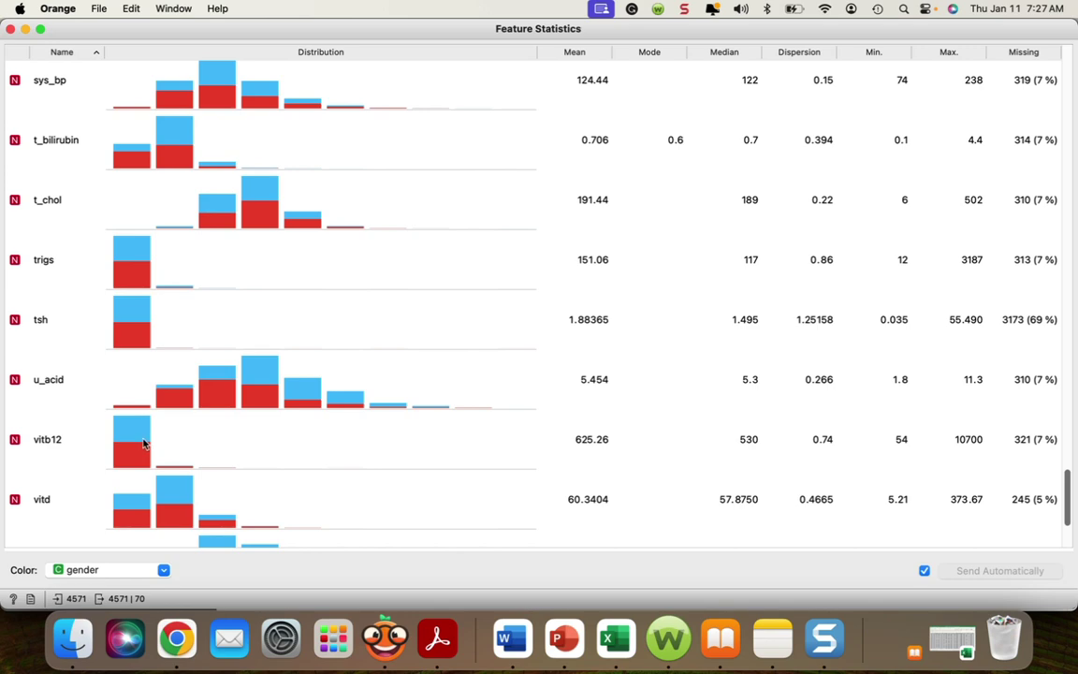
{"action": "scroll", "coordinate": [144, 444], "scroll_direction": "up", "scroll_amount": 20}
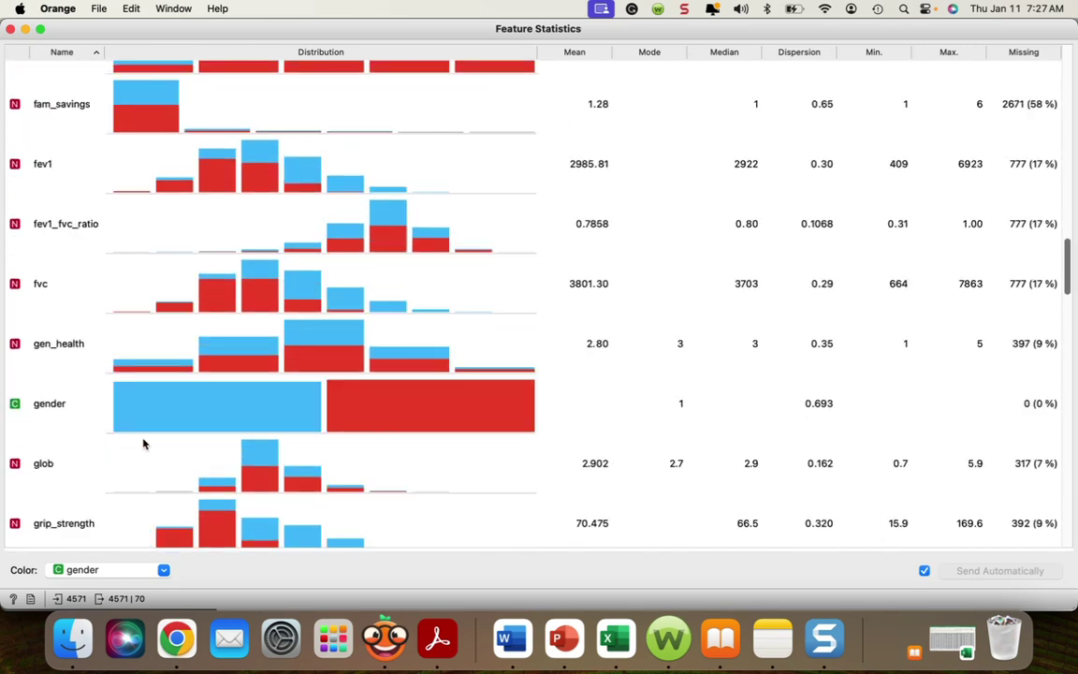
{"action": "scroll", "coordinate": [143, 443], "scroll_direction": "up", "scroll_amount": 6}
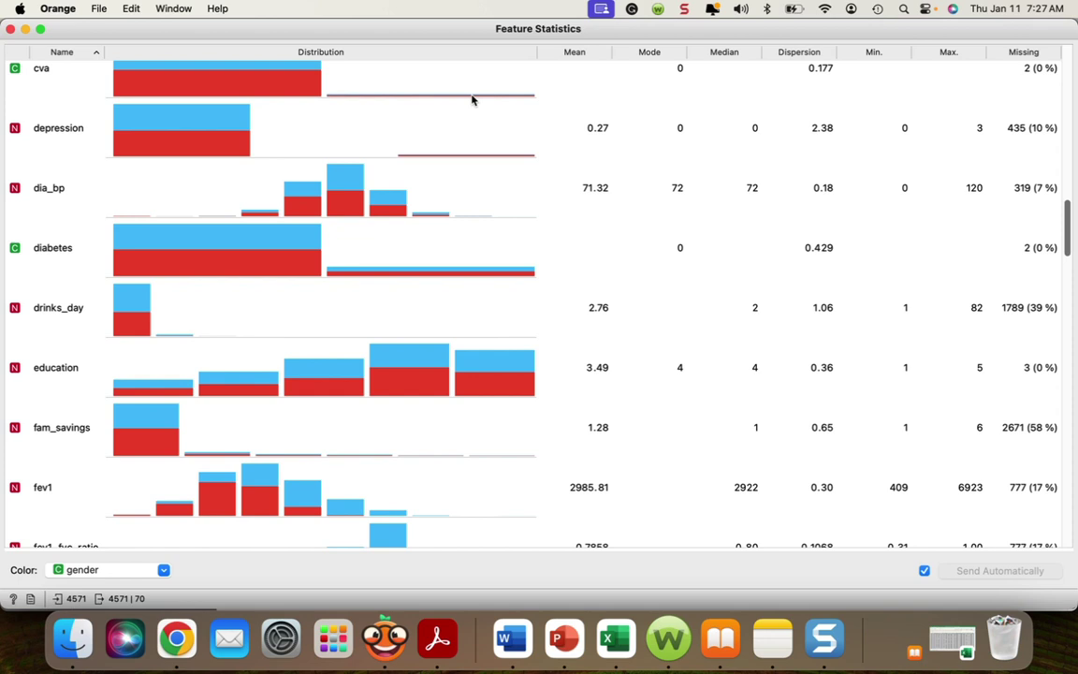
{"action": "left_click", "coordinate": [10, 29]}
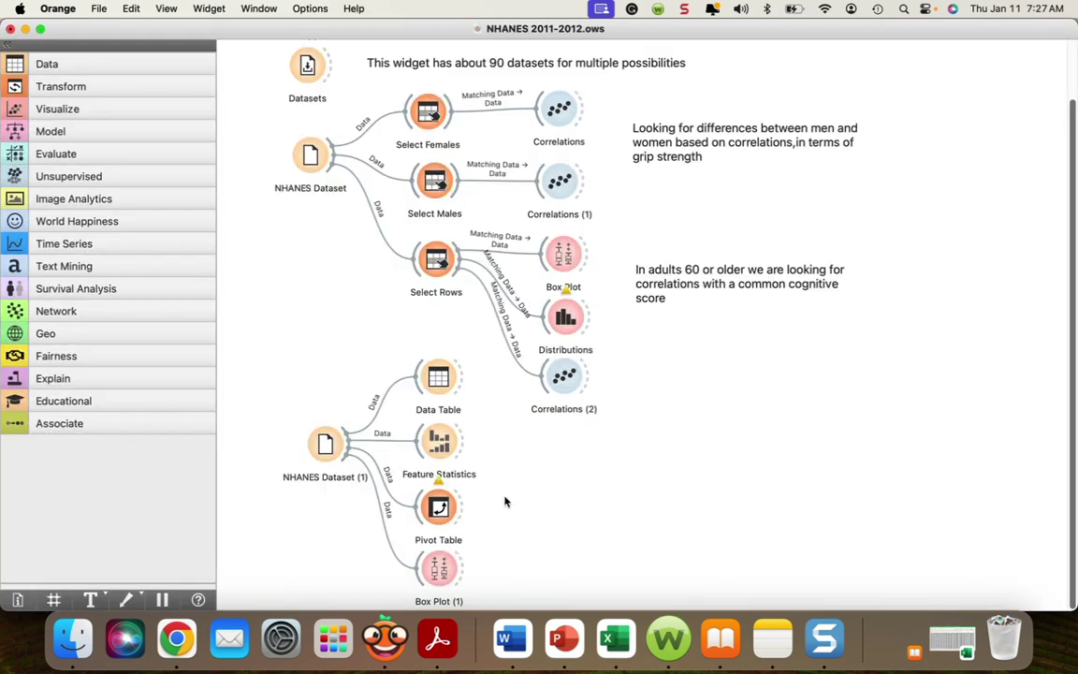
- Open the Pivot Table and summarise hypertension as the value variable
{"action": "double_click", "coordinate": [438, 509]}
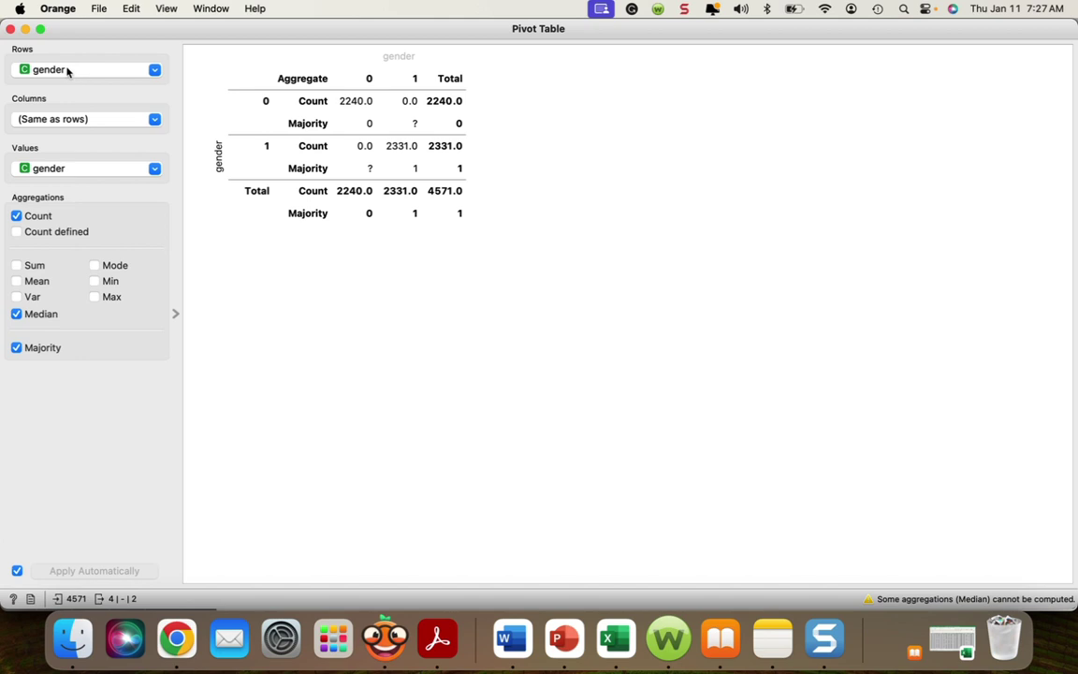
{"action": "left_click", "coordinate": [154, 169]}
{"action": "scroll", "coordinate": [127, 247], "scroll_direction": "down", "scroll_amount": 3}
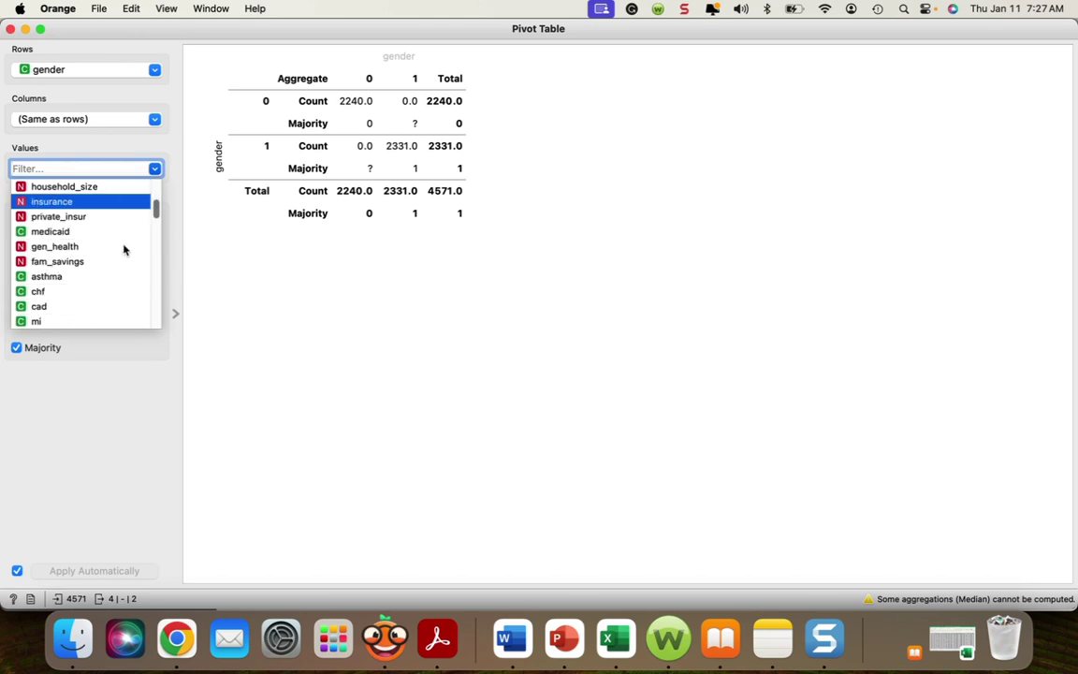
{"action": "scroll", "coordinate": [125, 249], "scroll_direction": "down", "scroll_amount": 3}
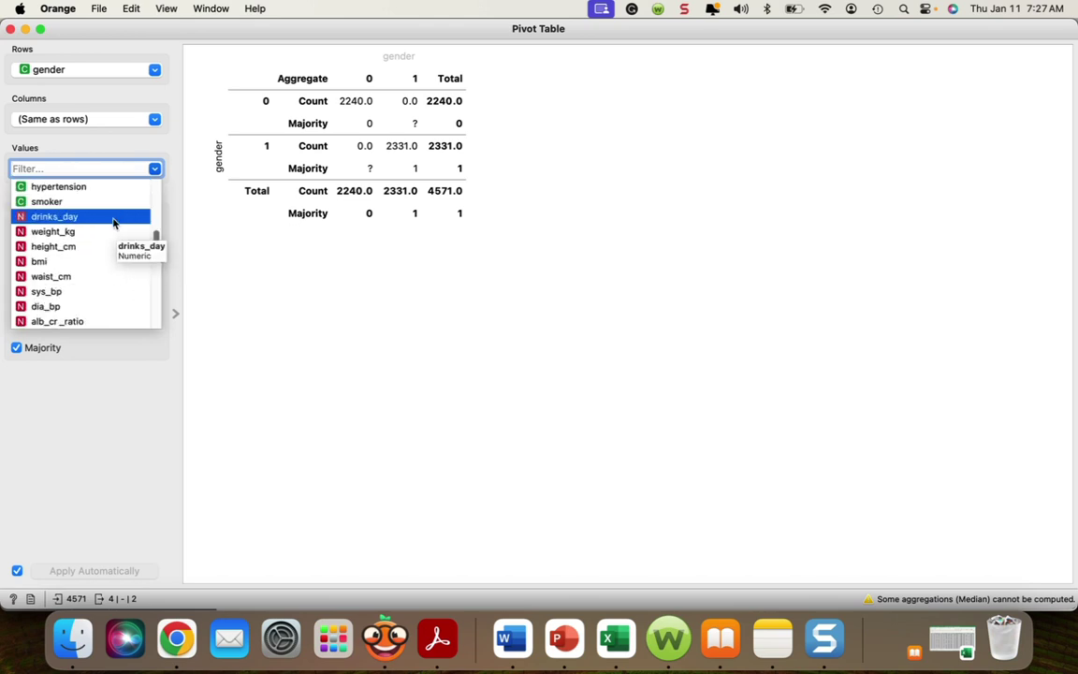
{"action": "left_click", "coordinate": [94, 187]}
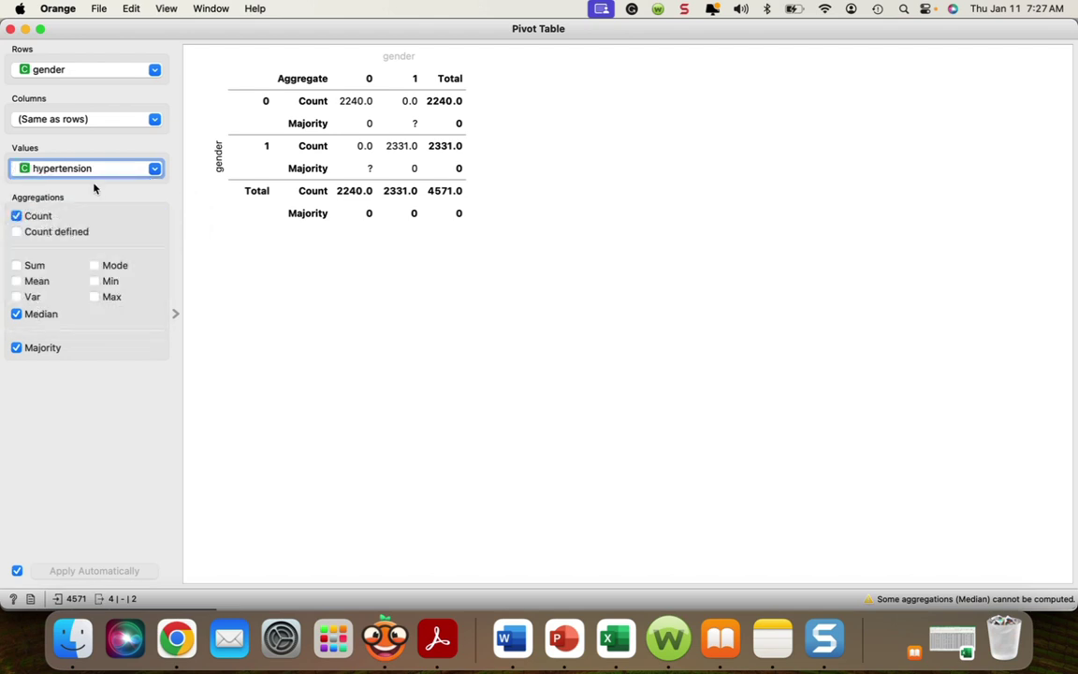
- Split the pivot table's columns by medicaid, crossing it with gender
{"action": "left_click", "coordinate": [156, 121]}
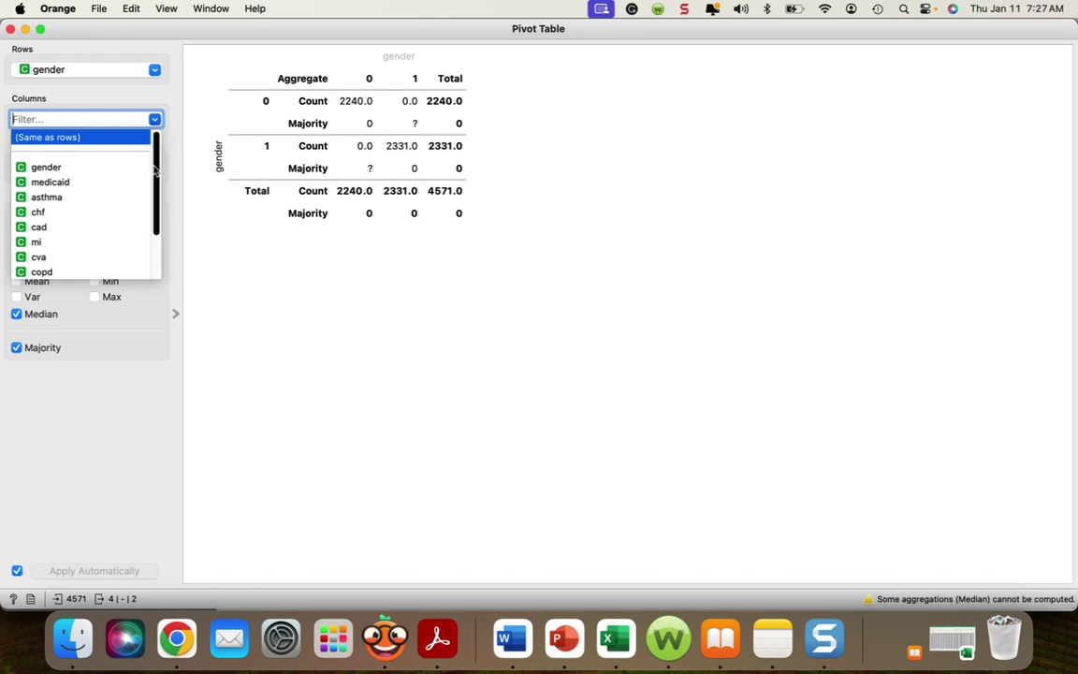
{"action": "scroll", "coordinate": [104, 205], "scroll_direction": "down", "scroll_amount": 3}
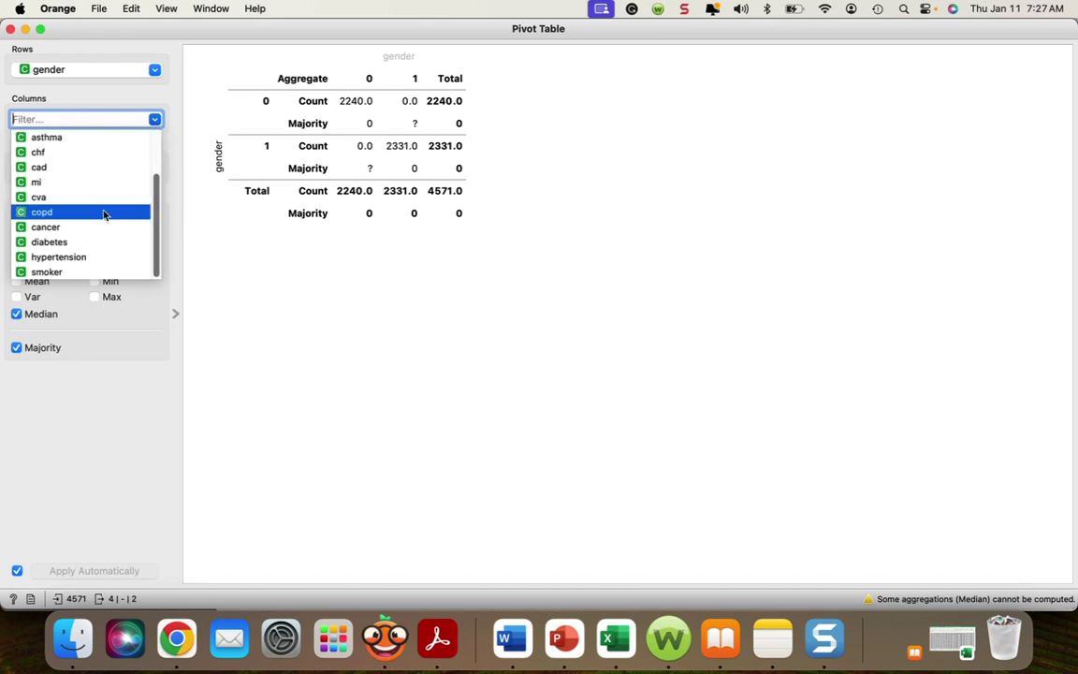
{"action": "scroll", "coordinate": [107, 212], "scroll_direction": "up", "scroll_amount": 3}
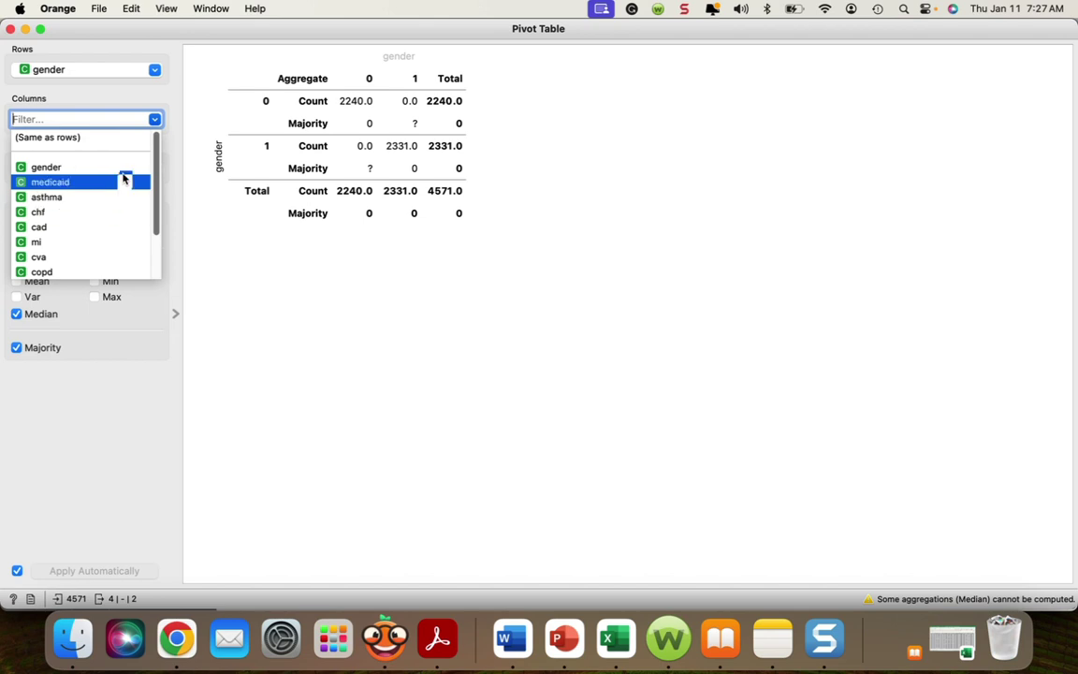
{"action": "left_click", "coordinate": [154, 120]}
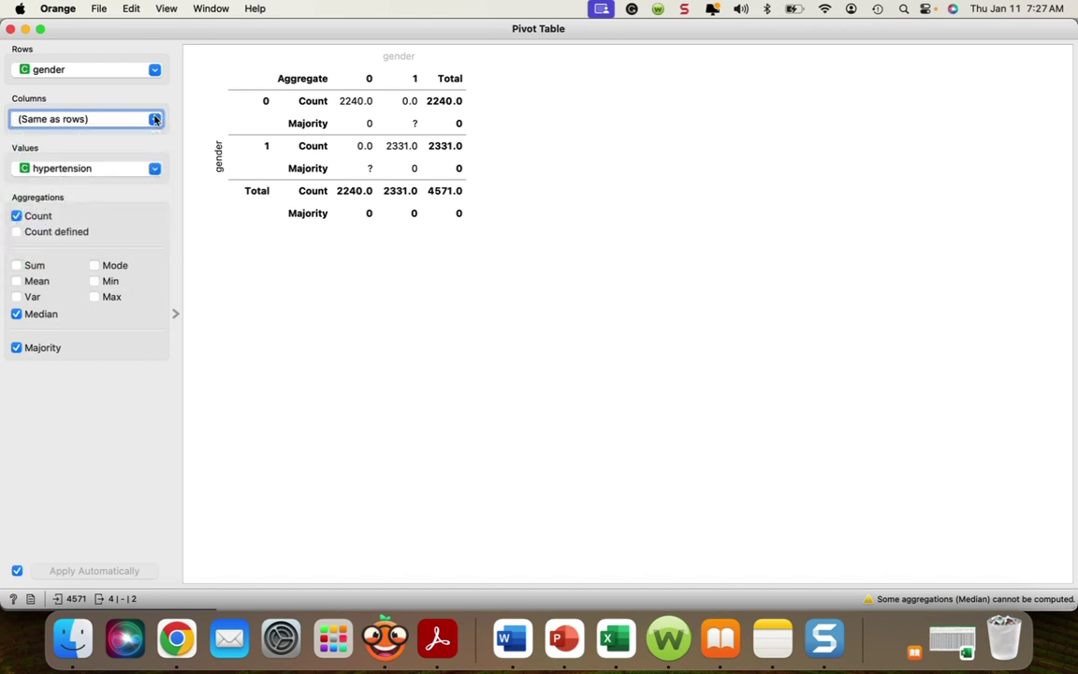
{"action": "left_click", "coordinate": [154, 119]}
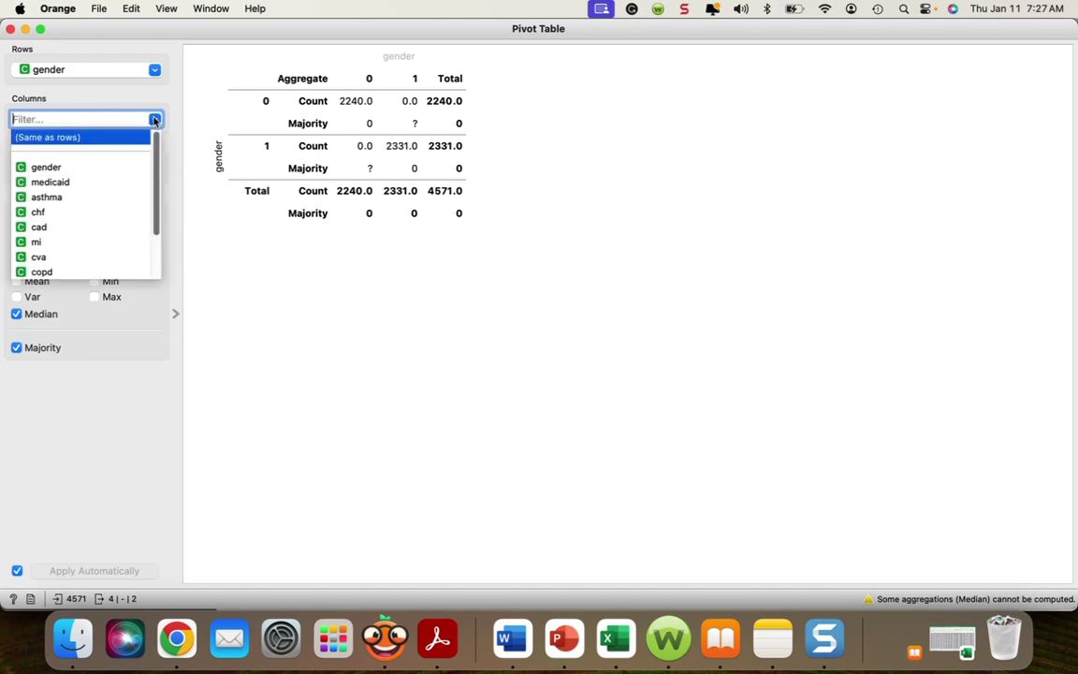
{"action": "left_click", "coordinate": [70, 188]}
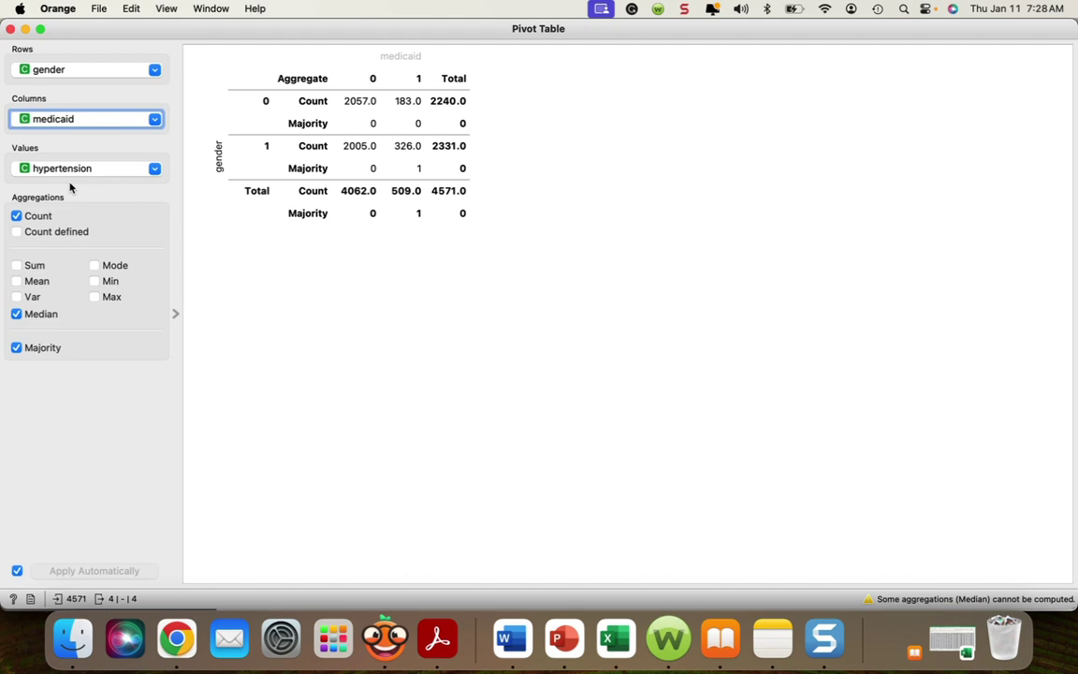
- Switch the summarised value to t_chol, showing counts and medians (overall 4571, median 189.0)
{"action": "left_click", "coordinate": [155, 169]}
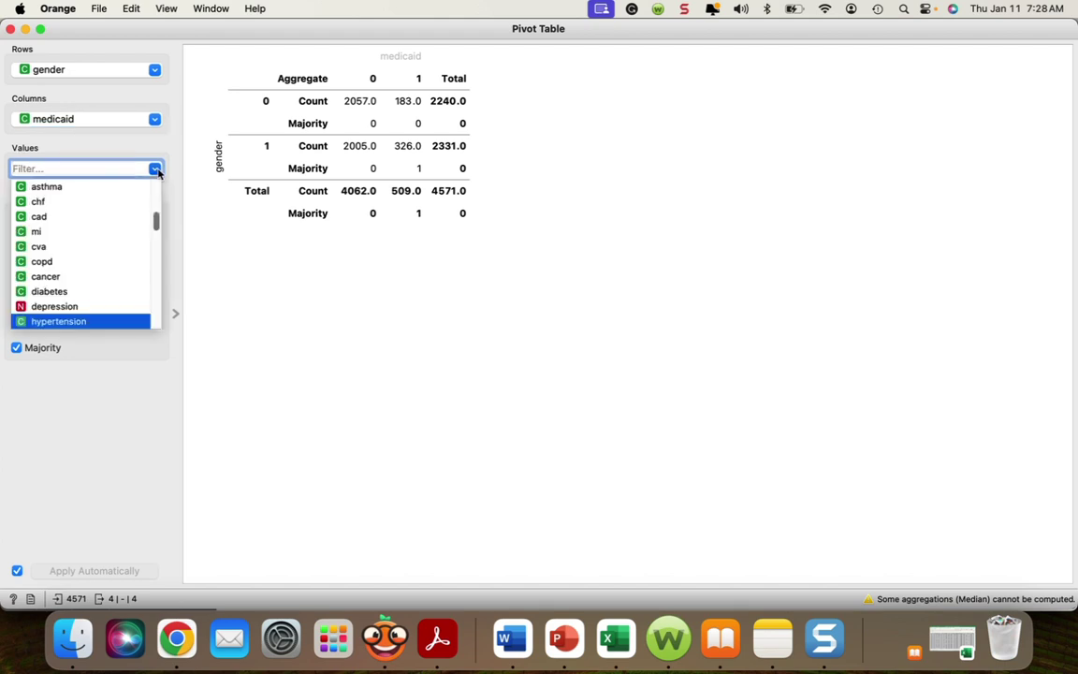
{"action": "scroll", "coordinate": [129, 221], "scroll_direction": "down", "scroll_amount": 2}
{"action": "scroll", "coordinate": [129, 222], "scroll_direction": "down", "scroll_amount": 2}
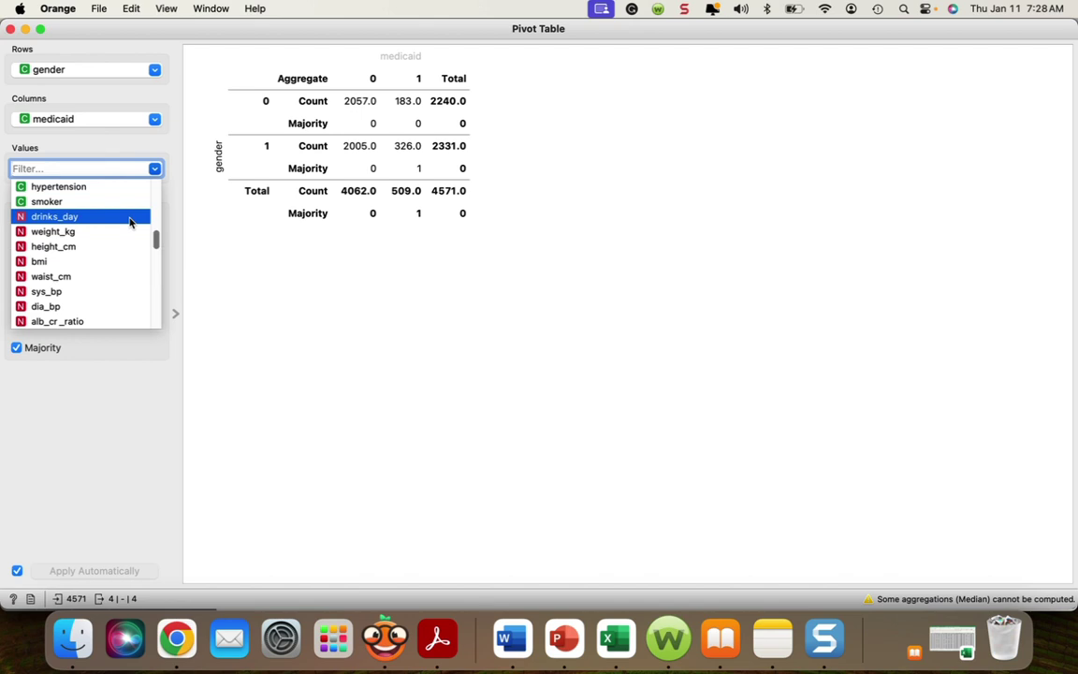
{"action": "scroll", "coordinate": [129, 222], "scroll_direction": "down", "scroll_amount": 1}
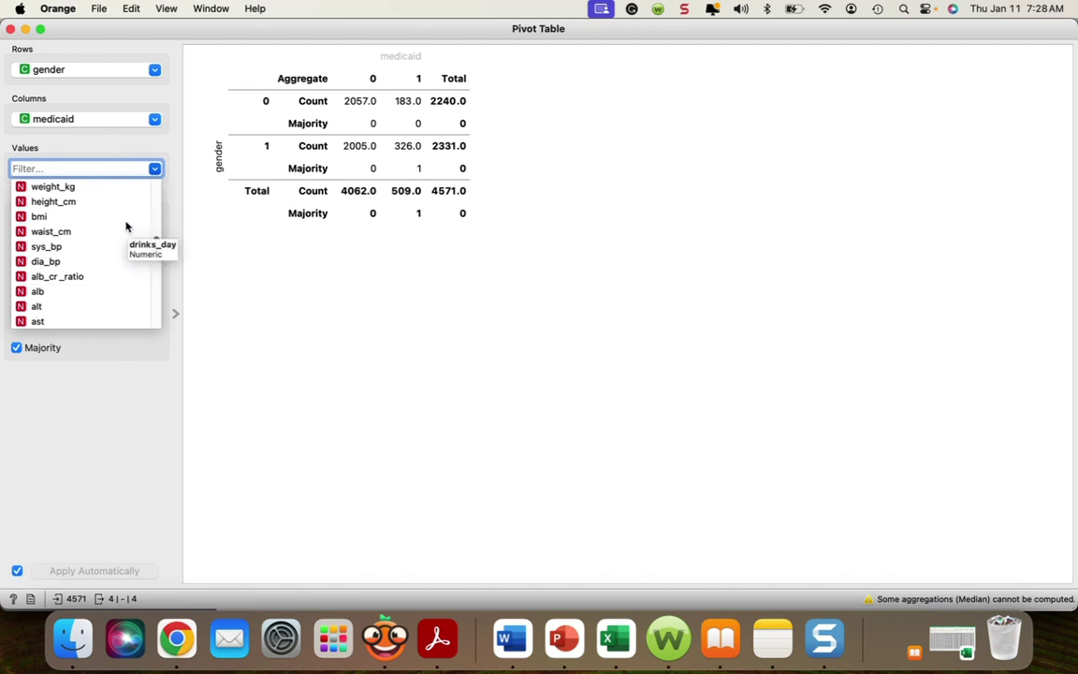
{"action": "scroll", "coordinate": [128, 225], "scroll_direction": "down", "scroll_amount": 1}
{"action": "scroll", "coordinate": [128, 226], "scroll_direction": "down", "scroll_amount": 2}
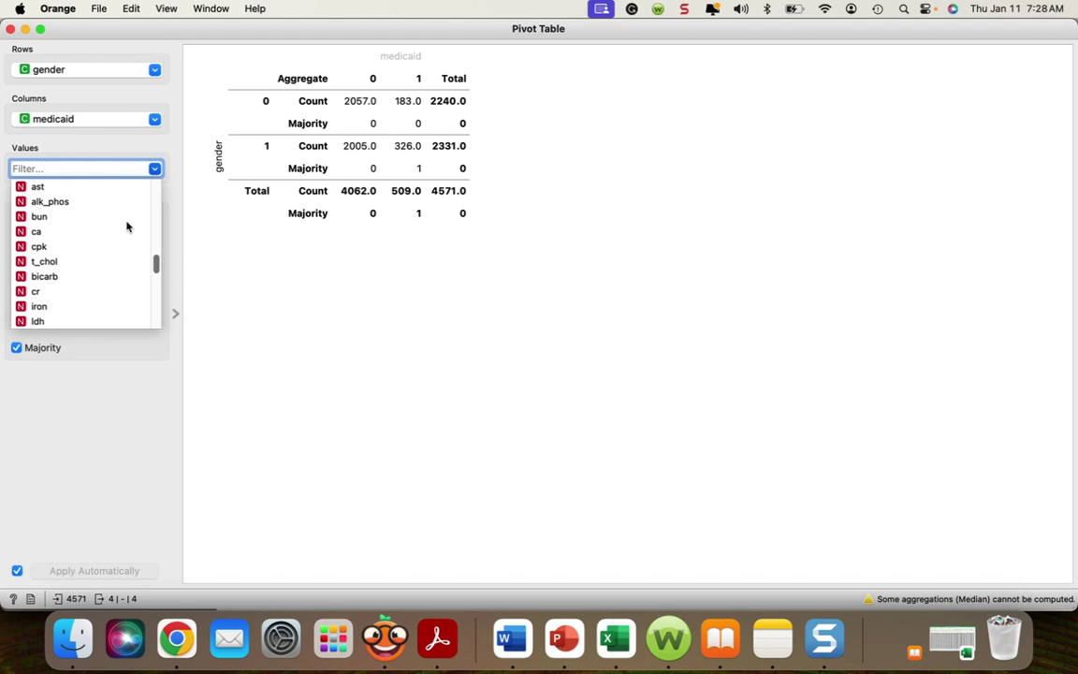
{"action": "left_click", "coordinate": [70, 261]}
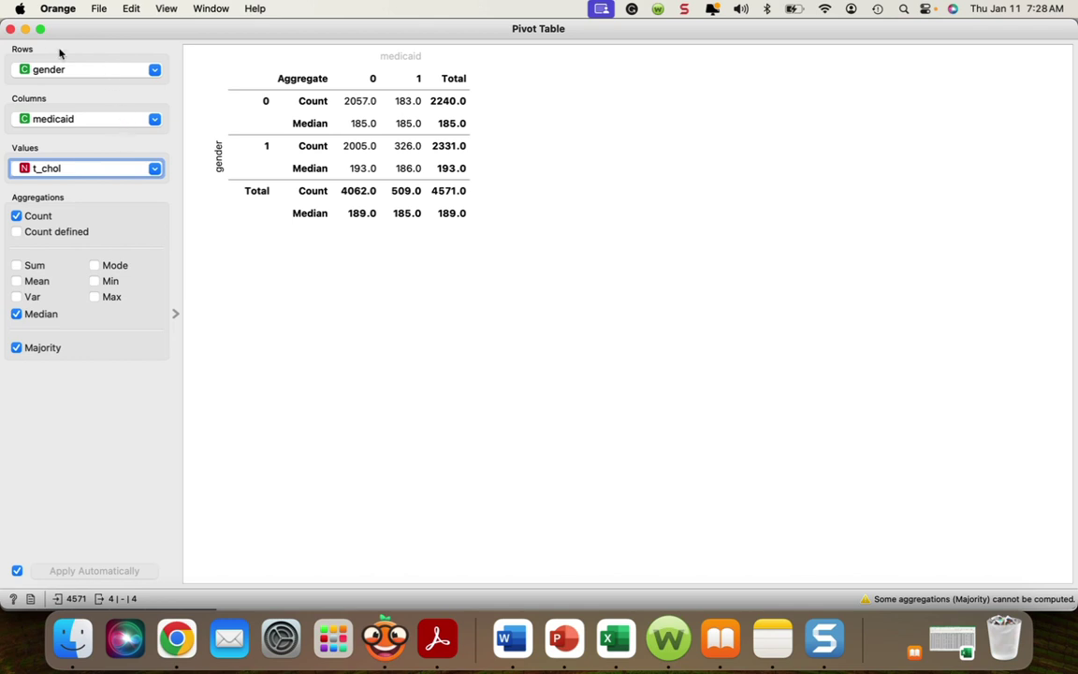
- Close Pivot Table and show Box Plot (1) of age with no subgroups: median 49, quartiles 35–63
{"action": "left_click", "coordinate": [10, 29]}
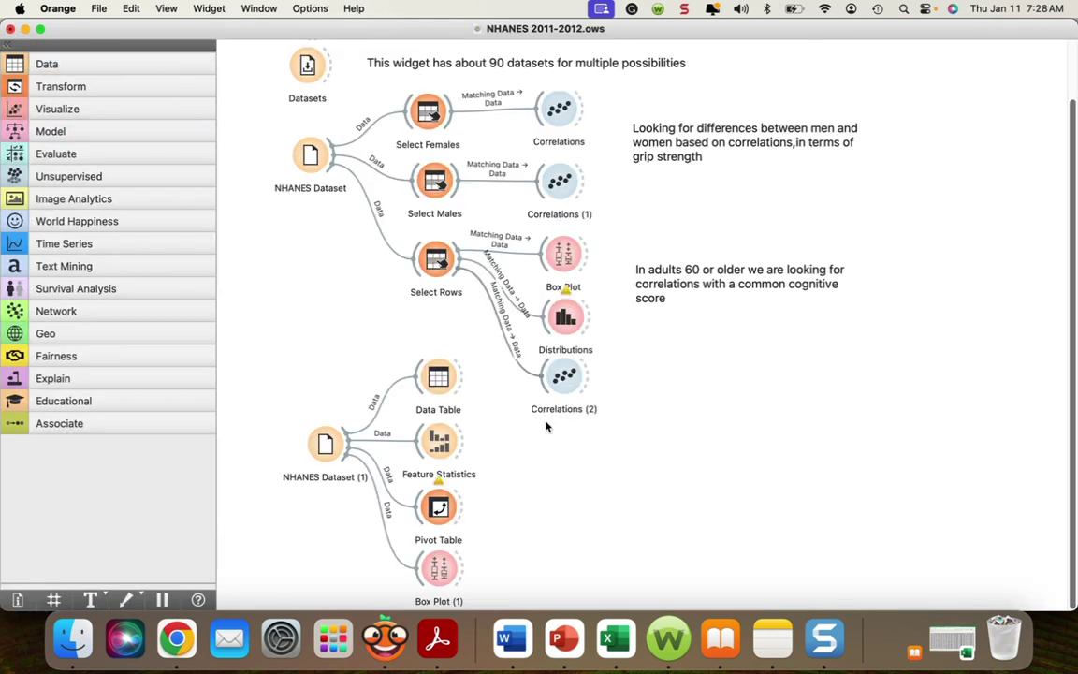
{"action": "double_click", "coordinate": [440, 569]}
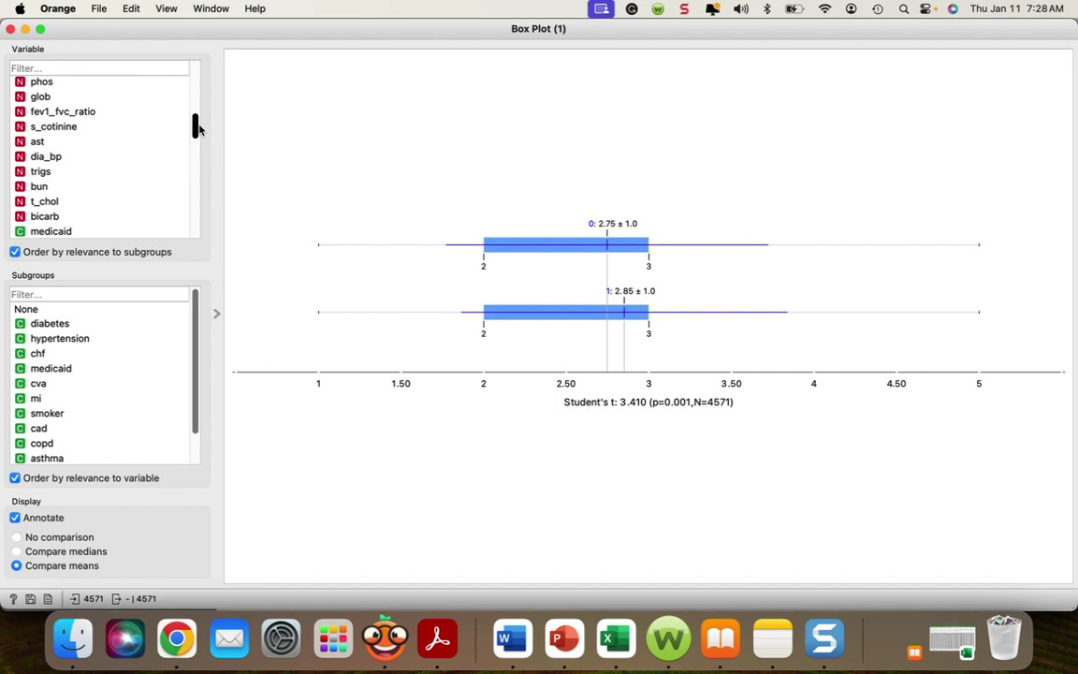
{"action": "left_click_drag", "start_coordinate": [198, 129], "coordinate": [209, 58]}
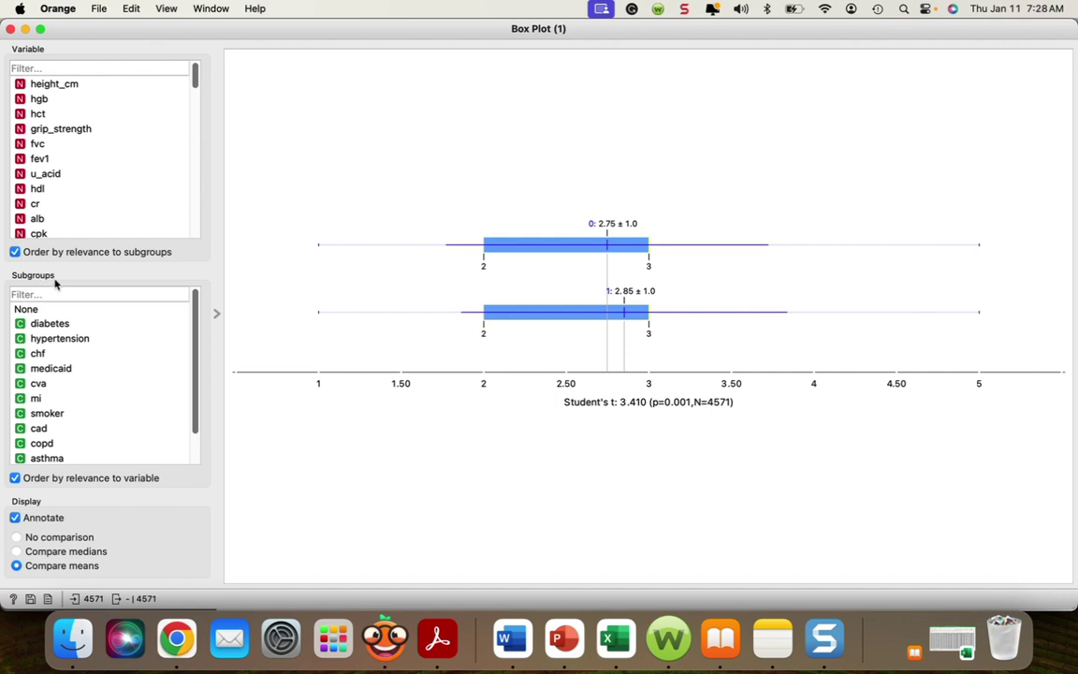
{"action": "left_click", "coordinate": [28, 310]}
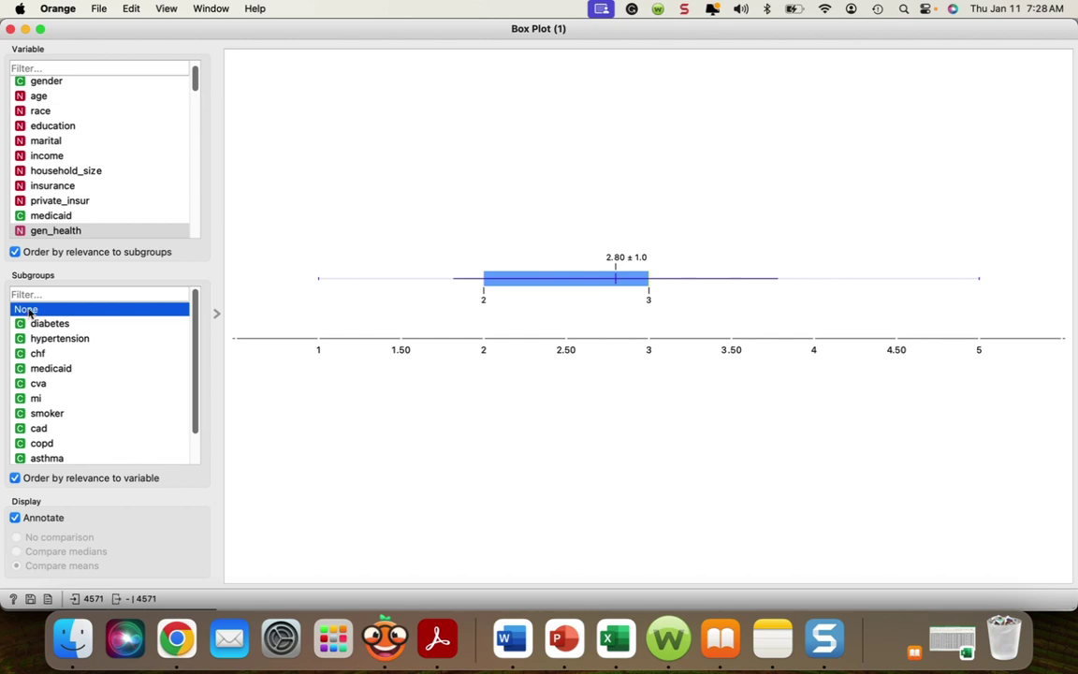
{"action": "left_click", "coordinate": [46, 99]}
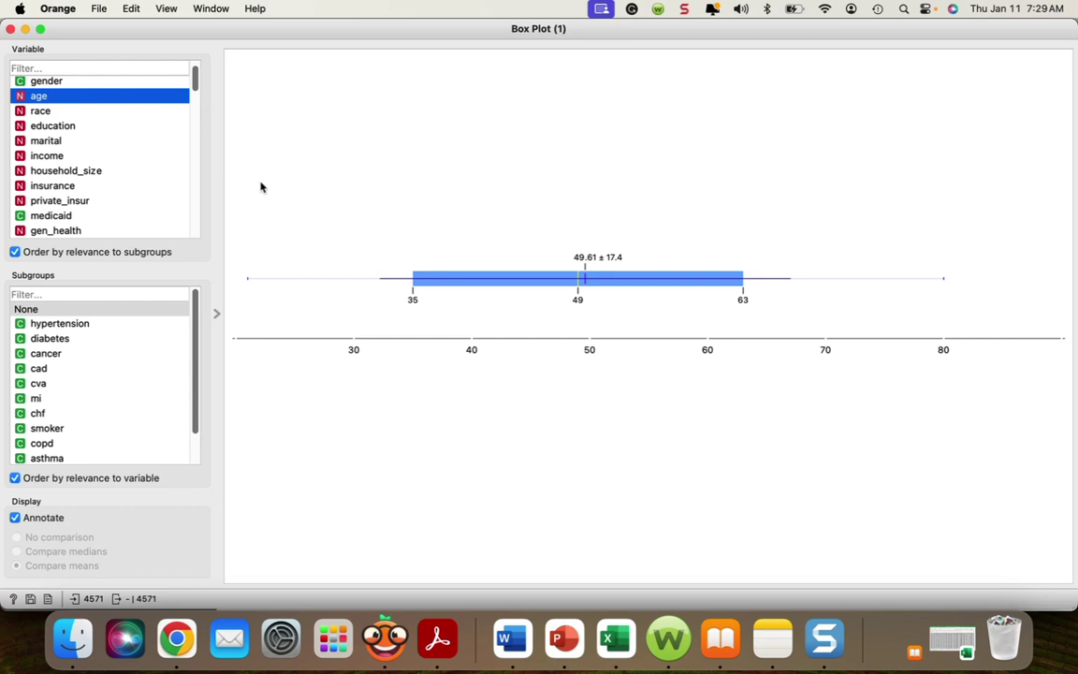
{"action": "scroll", "coordinate": [171, 193], "scroll_direction": "up", "scroll_amount": 1}
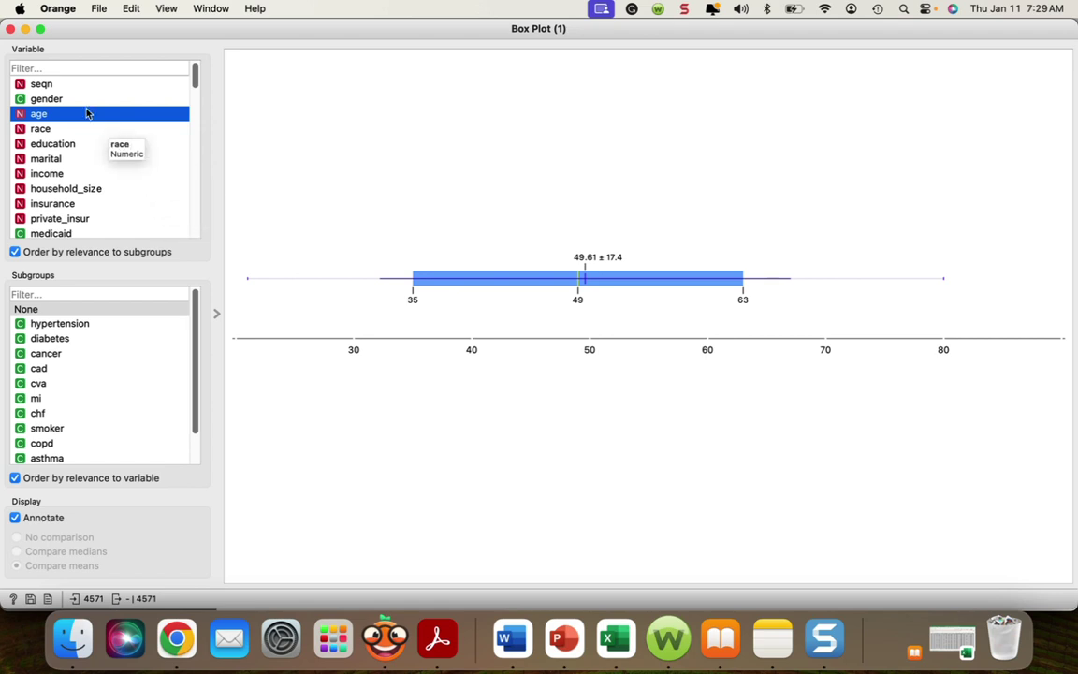
- Plot gender split by gender subgroups (2240 vs 2331, χ² 4567.00) and select the group 1 bar
{"action": "left_click", "coordinate": [55, 101]}
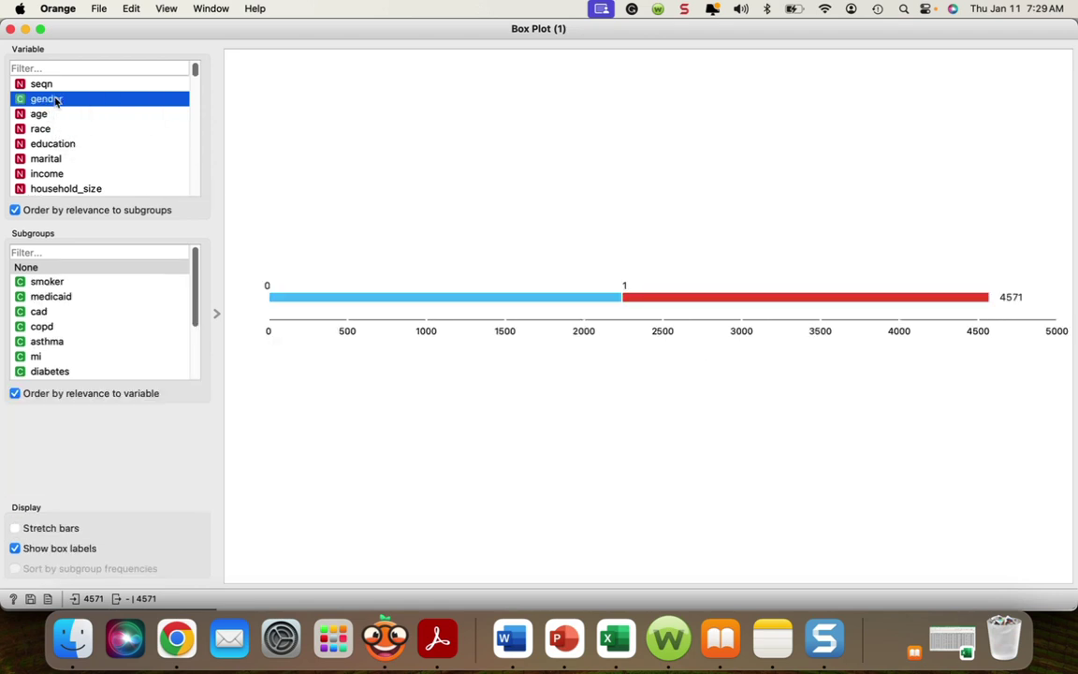
{"action": "scroll", "coordinate": [74, 358], "scroll_direction": "down", "scroll_amount": 2}
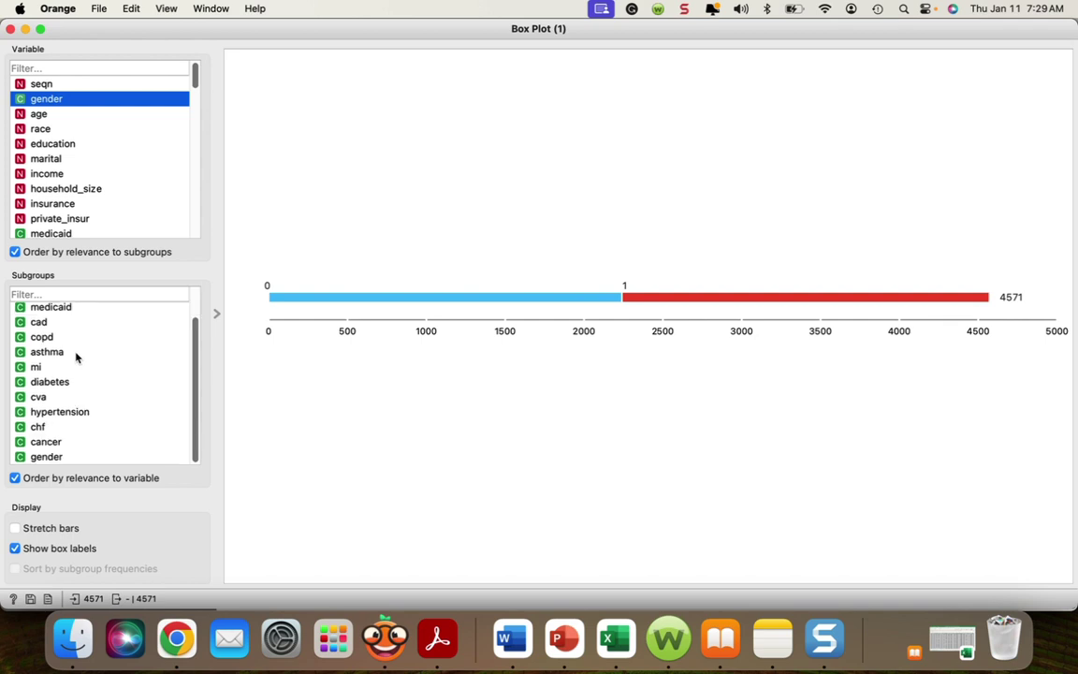
{"action": "left_click", "coordinate": [52, 458]}
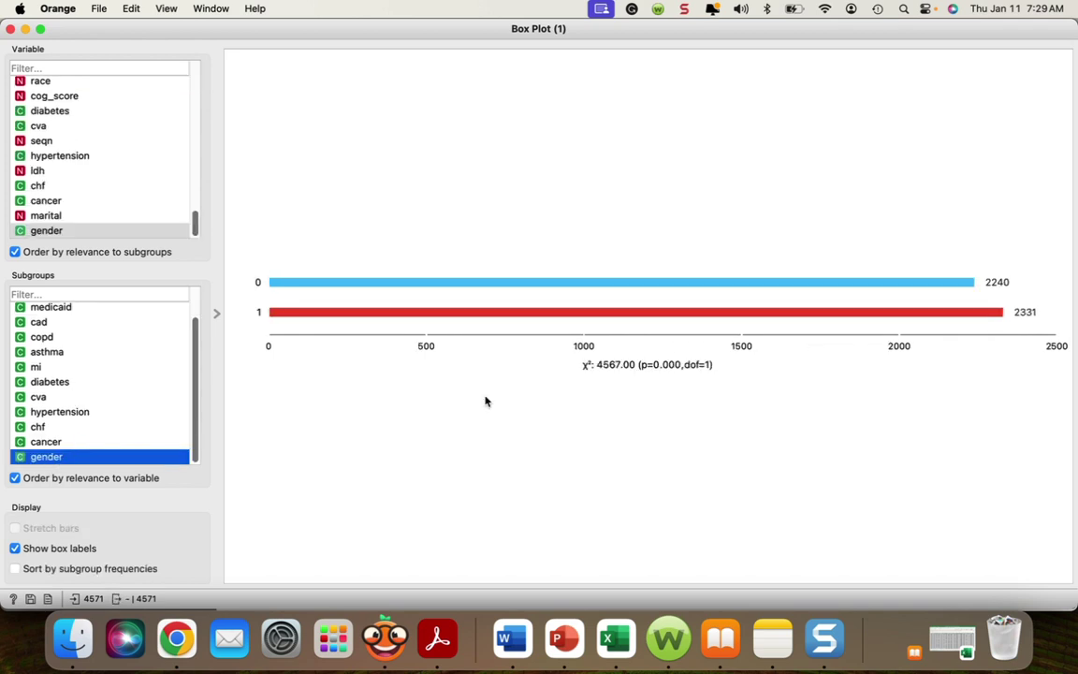
{"action": "left_click", "coordinate": [268, 314]}
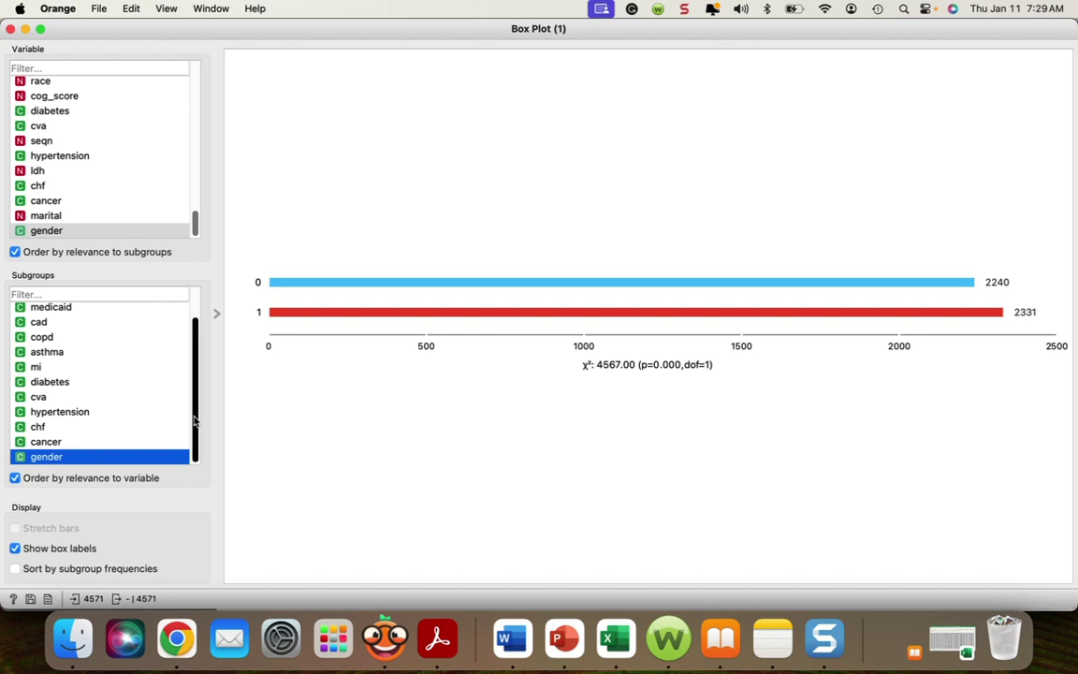
{"action": "scroll", "coordinate": [195, 216], "scroll_direction": "up", "scroll_amount": 5}
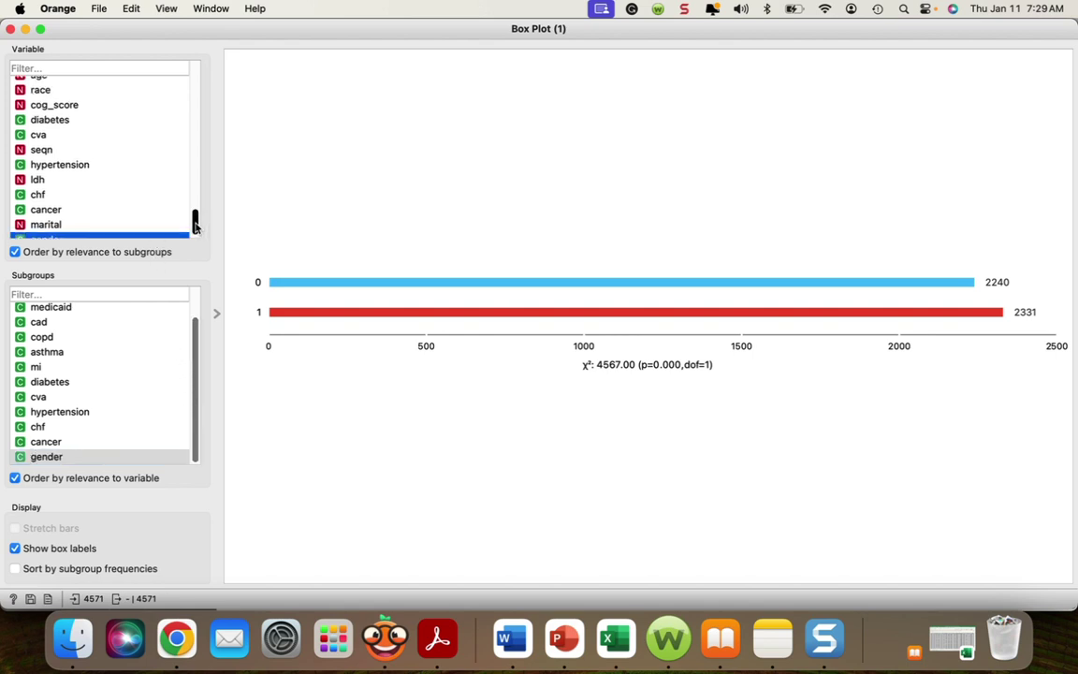
{"action": "scroll", "coordinate": [200, 216], "scroll_direction": "up", "scroll_amount": 6}
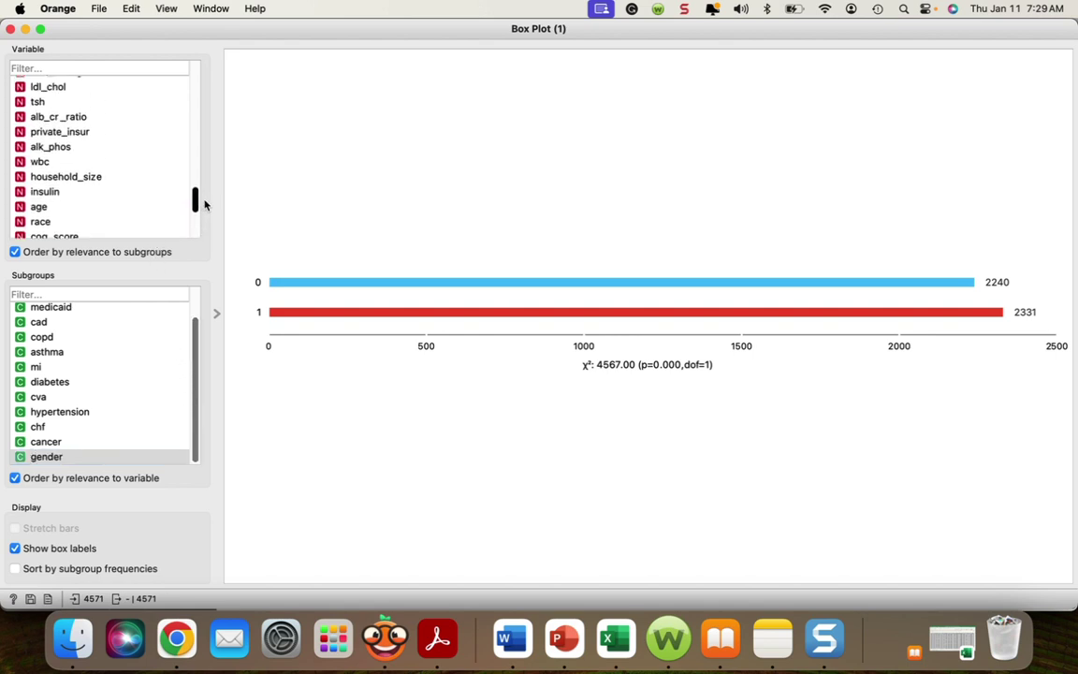
{"action": "scroll", "coordinate": [208, 191], "scroll_direction": "up", "scroll_amount": 3}
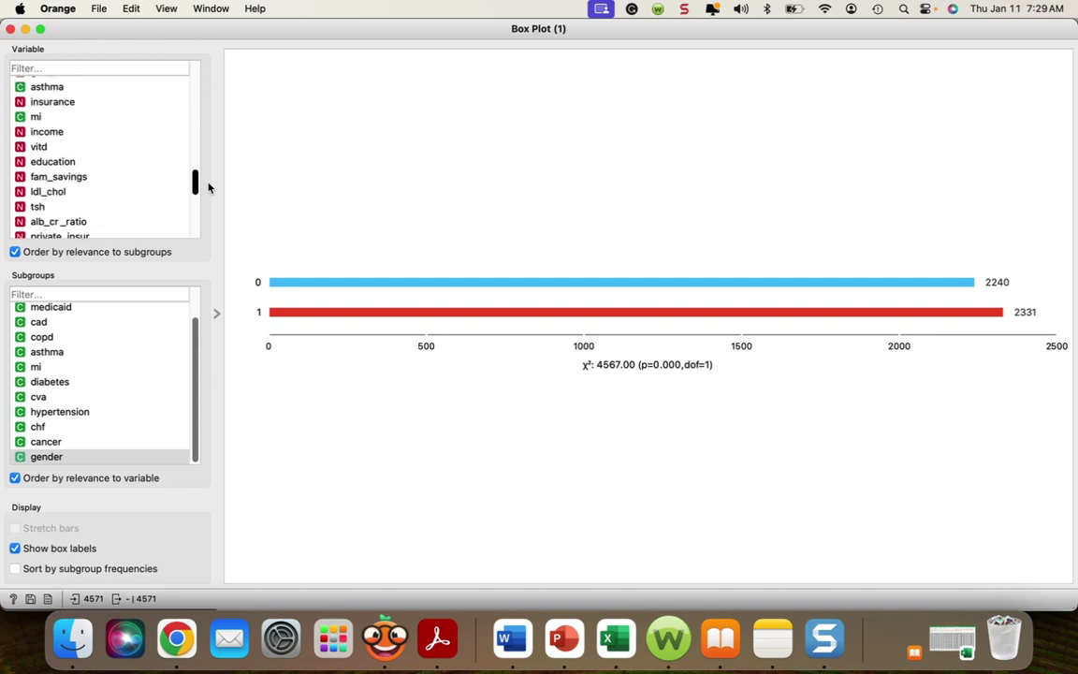
- After trying tsh, compare sys_bp by gender (126.07 vs 122.83, t 5.584) and select the group 1 box
{"action": "left_click", "coordinate": [45, 207]}
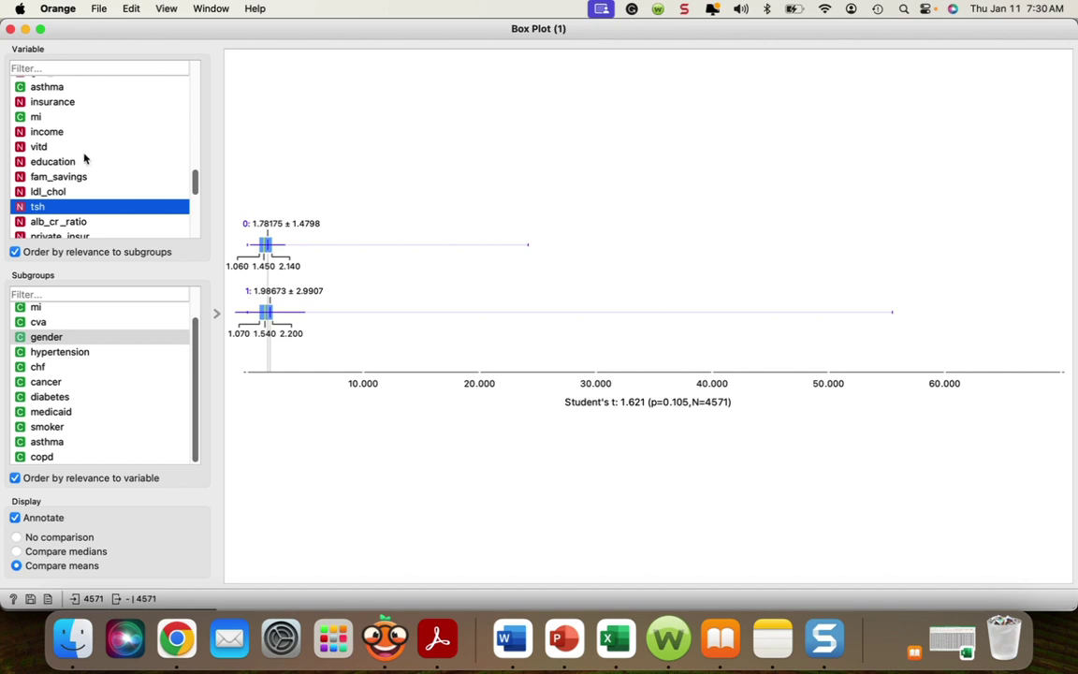
{"action": "scroll", "coordinate": [83, 158], "scroll_direction": "up", "scroll_amount": 3}
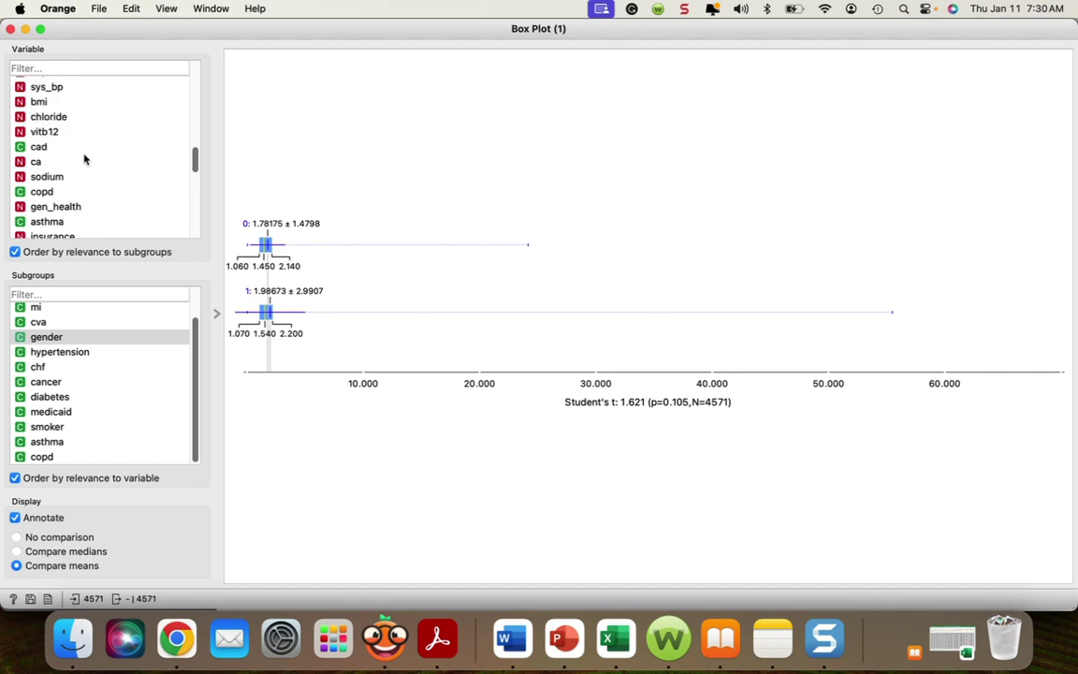
{"action": "left_click", "coordinate": [53, 89]}
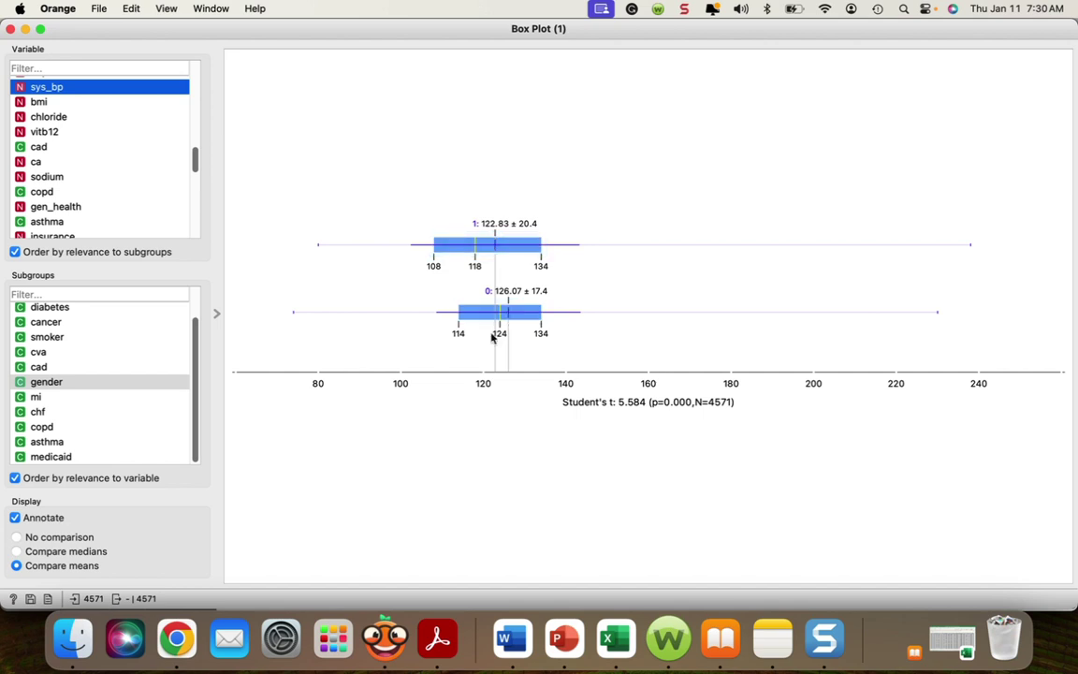
{"action": "left_click", "coordinate": [484, 245]}
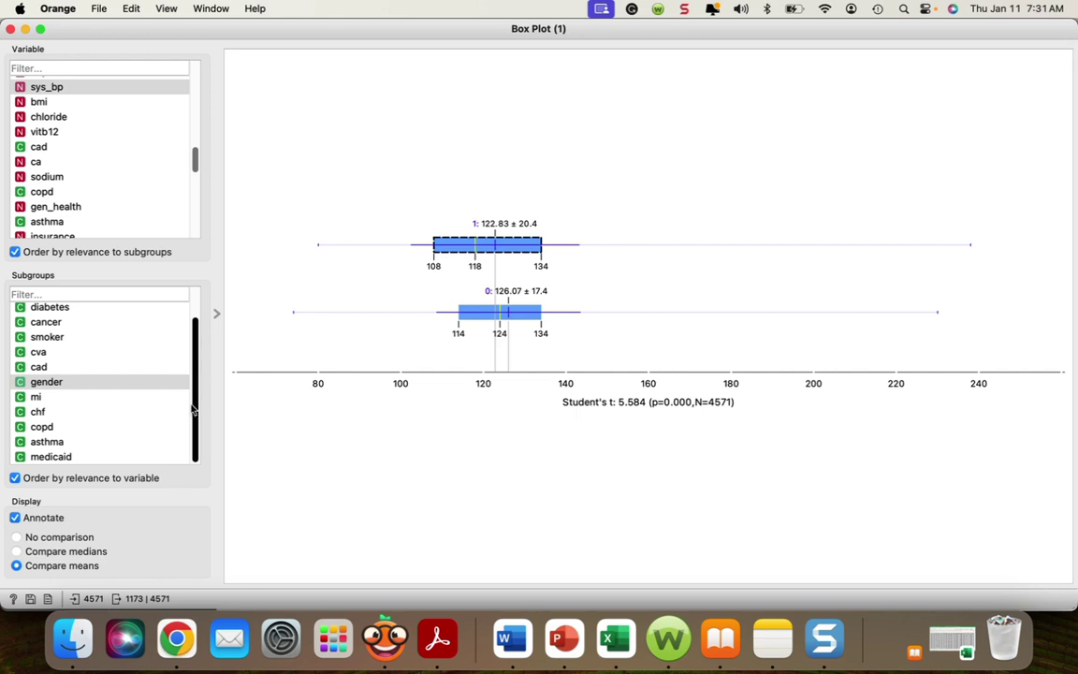
- Group by asthma and plot fvc: 3817.35 vs 3709.46, Student's t 2.146 (p=0.032)
{"action": "left_click", "coordinate": [65, 444]}
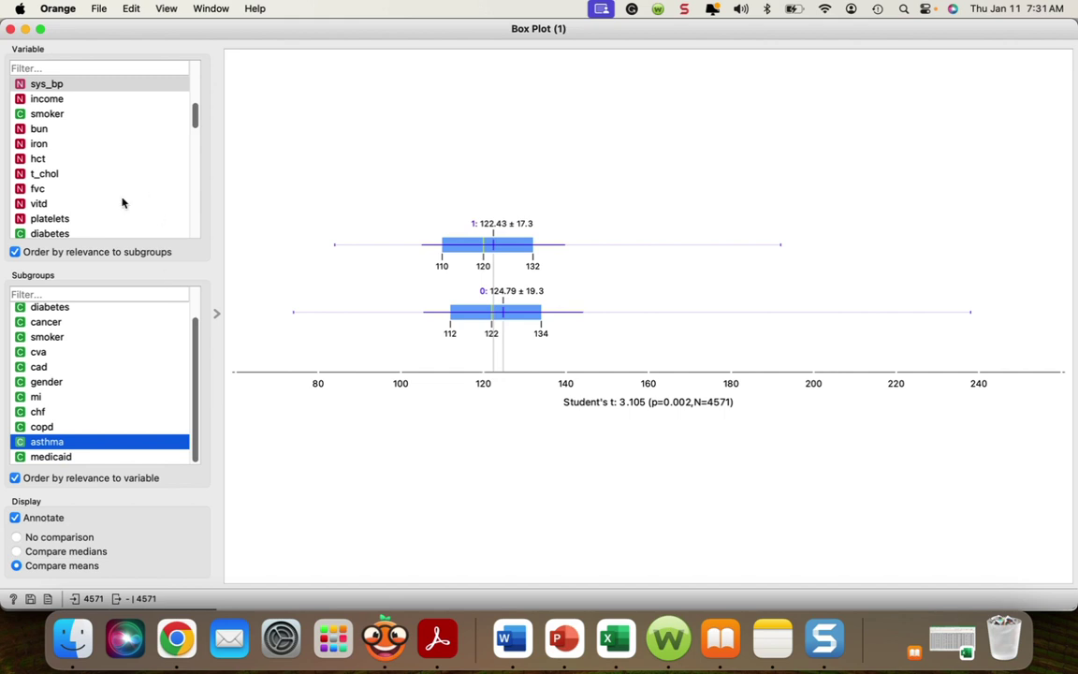
{"action": "scroll", "coordinate": [122, 202], "scroll_direction": "down", "scroll_amount": 3}
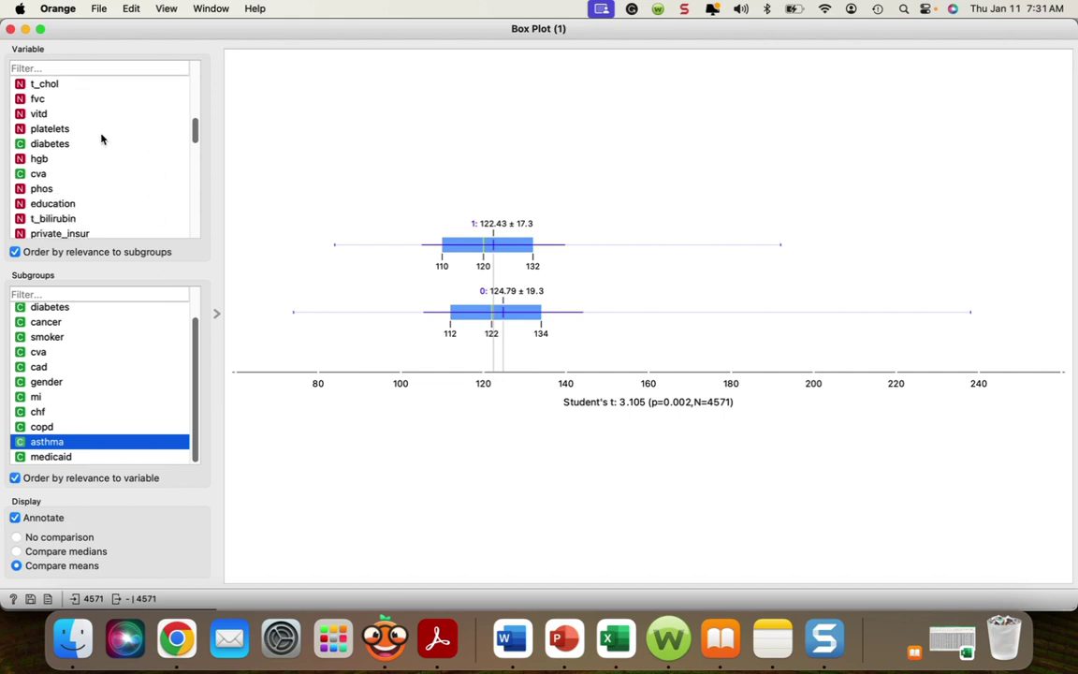
{"action": "left_click", "coordinate": [39, 96]}
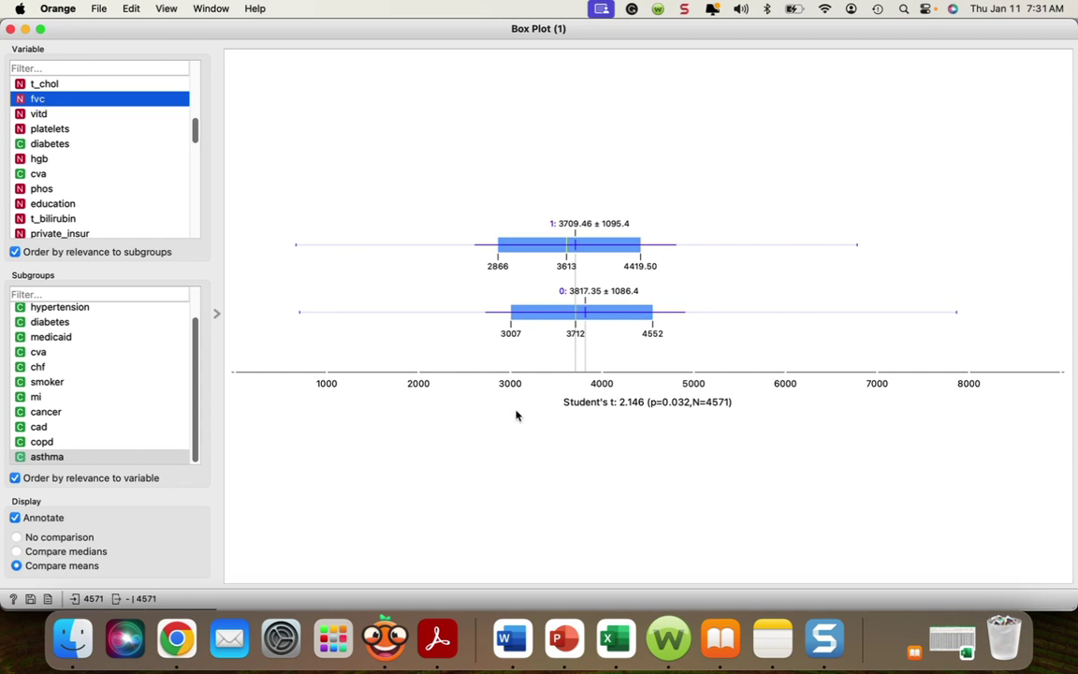